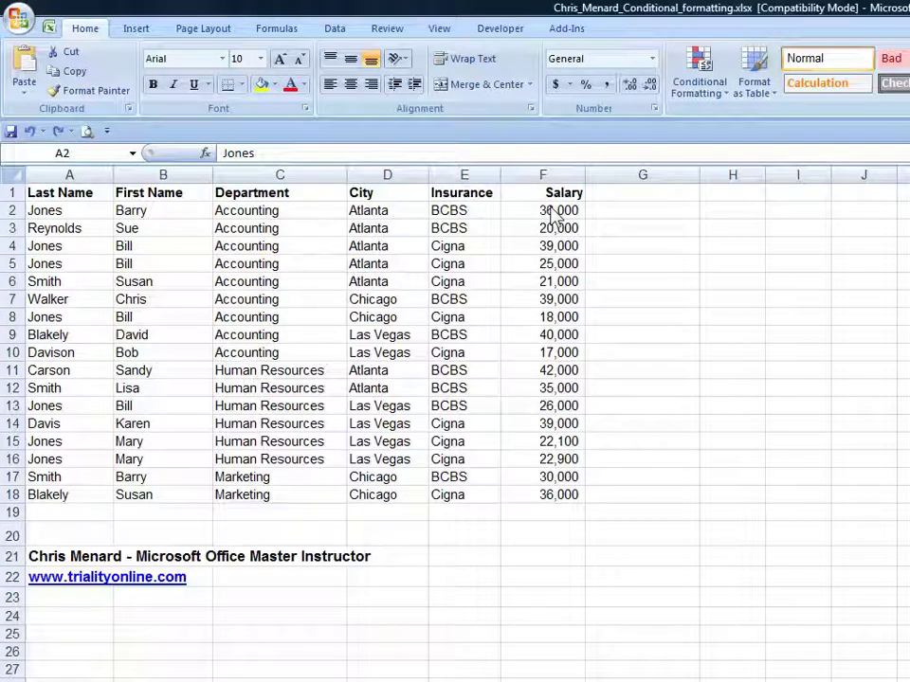
# Select salaries F2:F18 and apply an Above Average rule with Light Red Fill with Dark Red Text.
pyautogui.hotkey('ctrl', 'a')
pyautogui.click(551, 210)
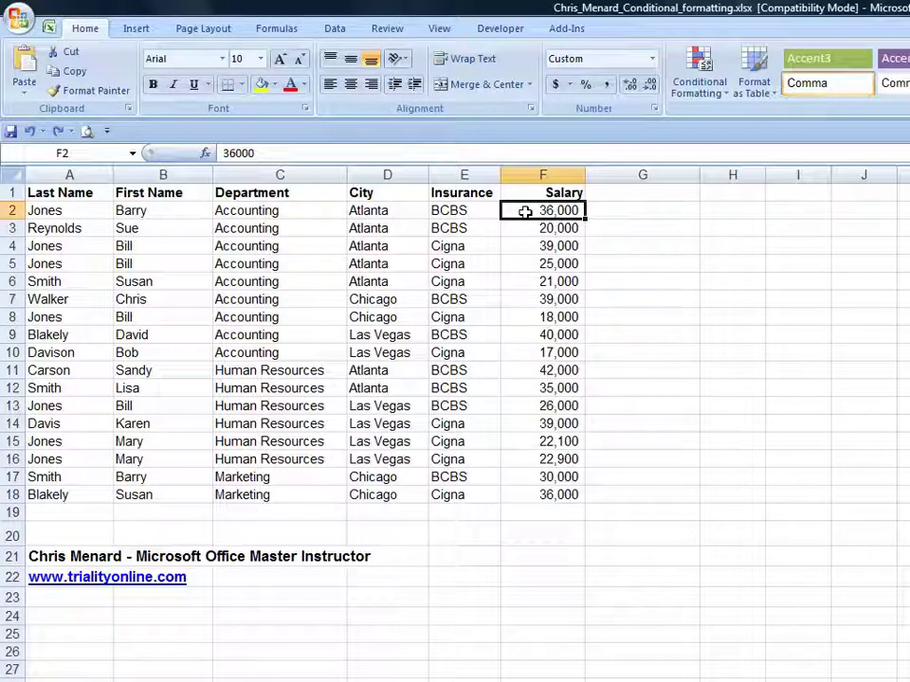
pyautogui.moveTo(524, 210); pyautogui.dragTo(522, 492)
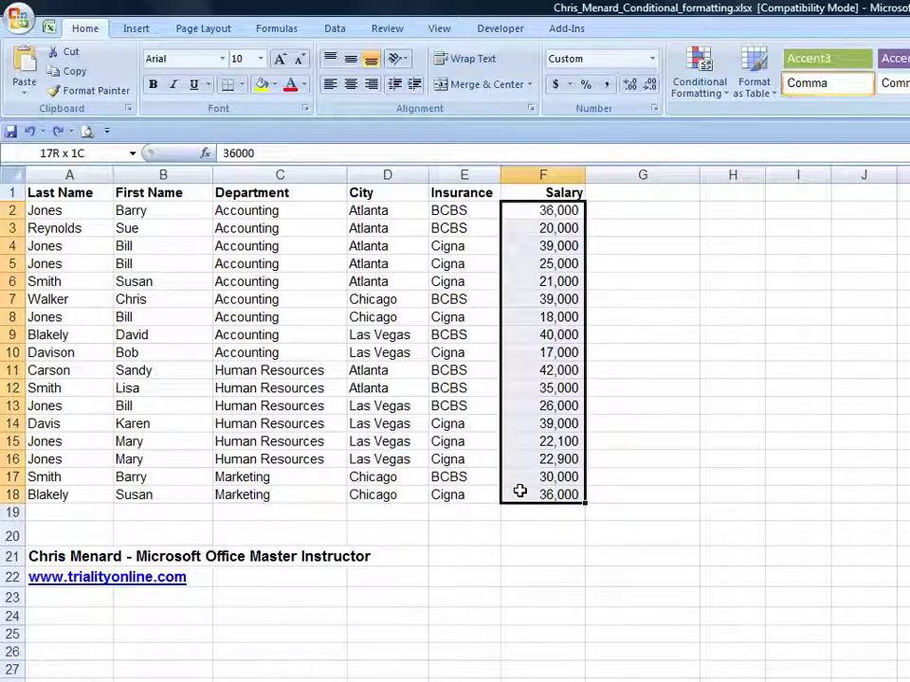
pyautogui.click(717, 89)
pyautogui.moveTo(725, 163)
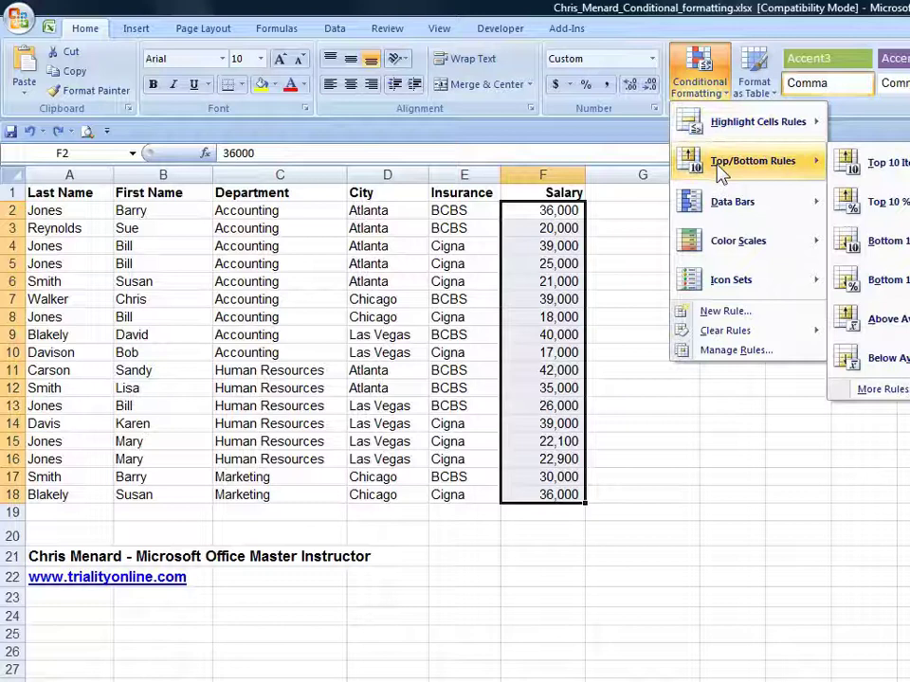
pyautogui.click(862, 320)
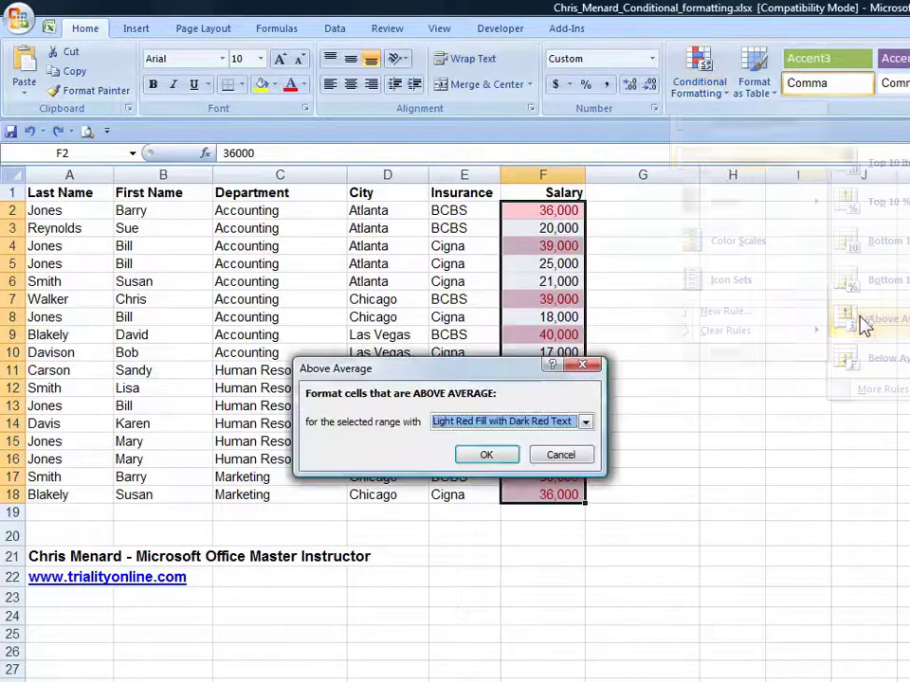
pyautogui.click(489, 456)
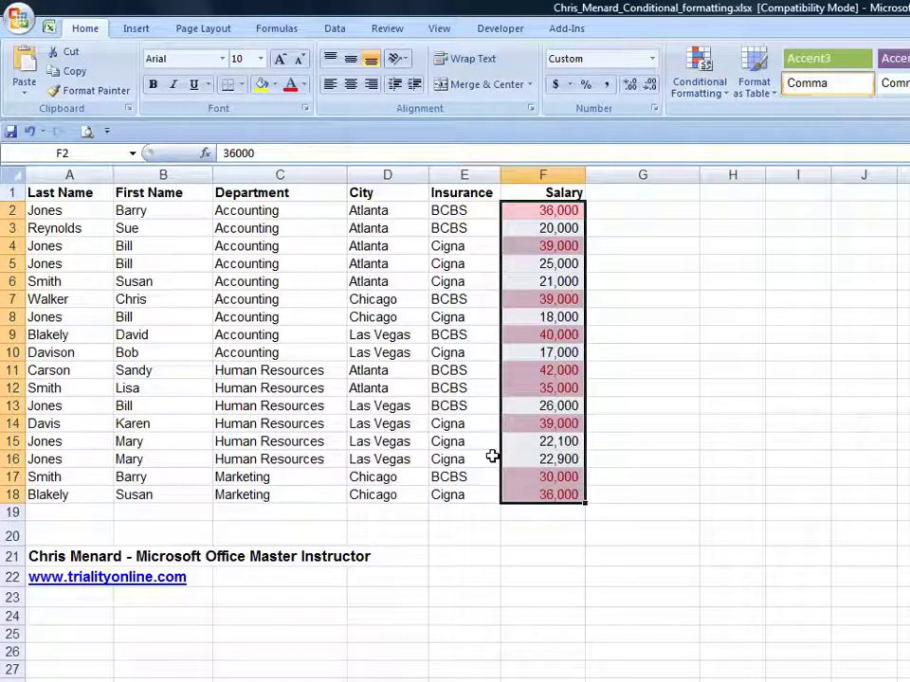
# Undo the salary highlight, select A2:F18 and start a New Formatting Rule.
pyautogui.click(29, 131)
pyautogui.hotkey('ctrl', 'z')
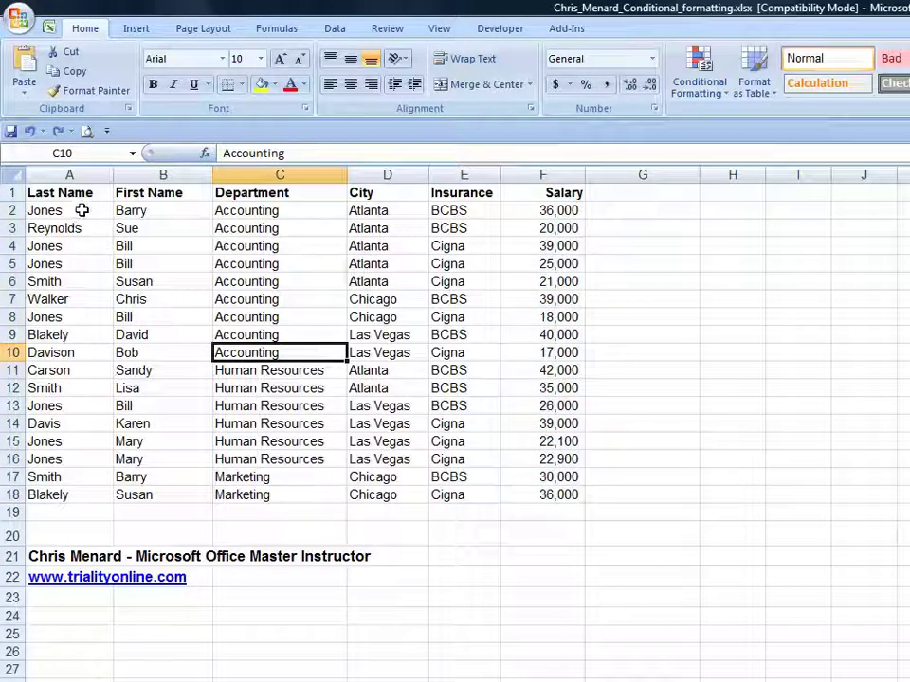
pyautogui.moveTo(83, 211); pyautogui.dragTo(545, 494)
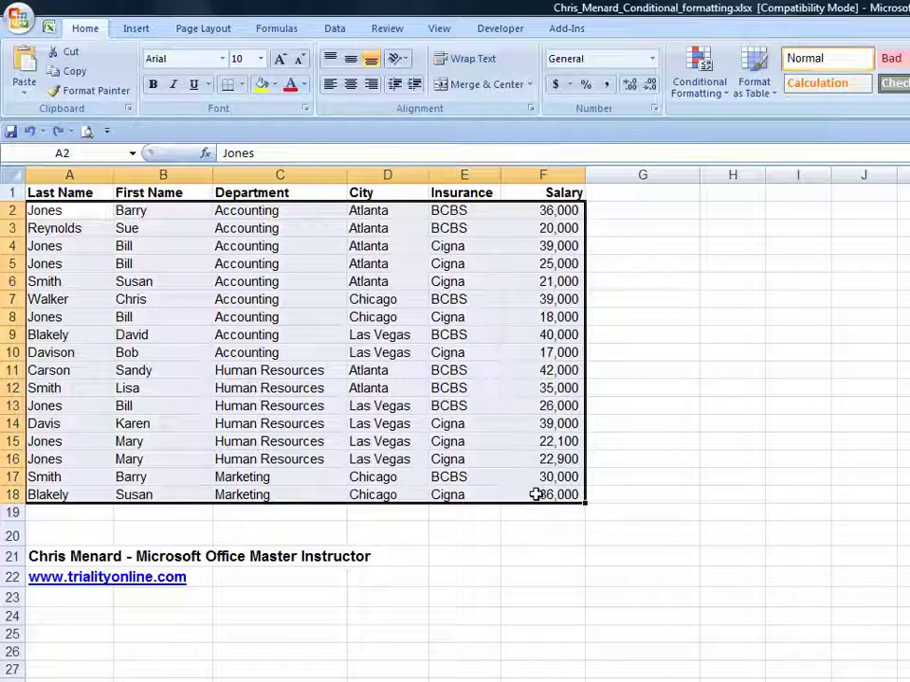
pyautogui.click(697, 95)
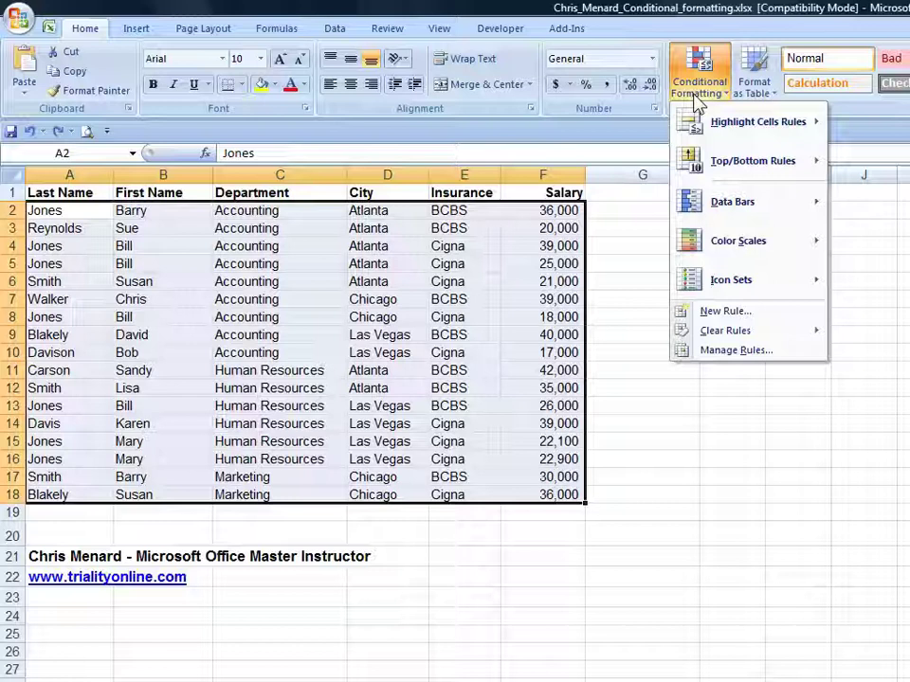
pyautogui.click(719, 310)
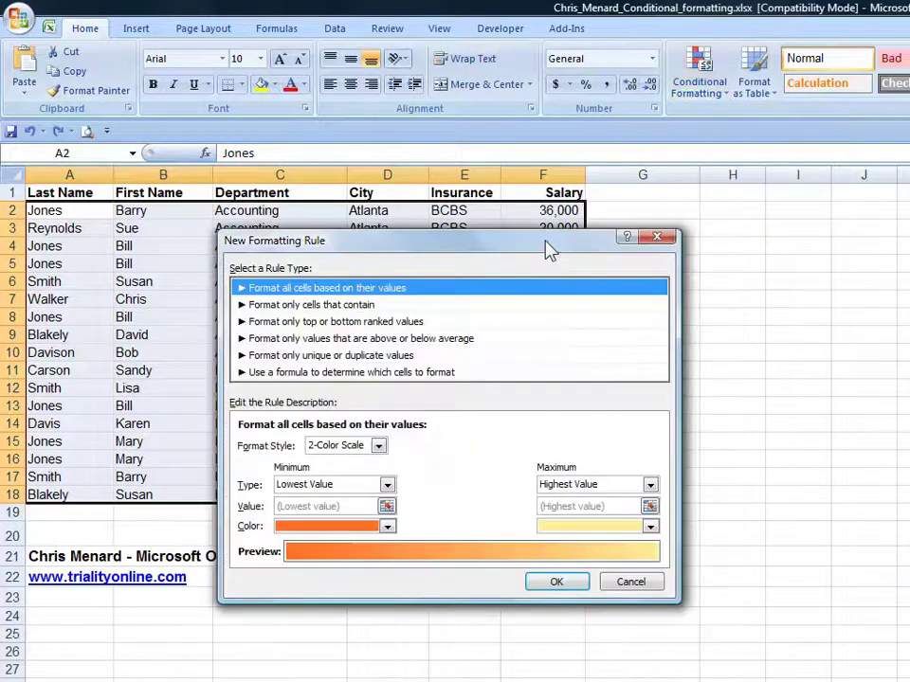
pyautogui.moveTo(549, 249); pyautogui.dragTo(503, 268)
# Choose the formula rule type and enter =$F2>=average($F$2:$F$18) as the condition.
pyautogui.click(354, 394)
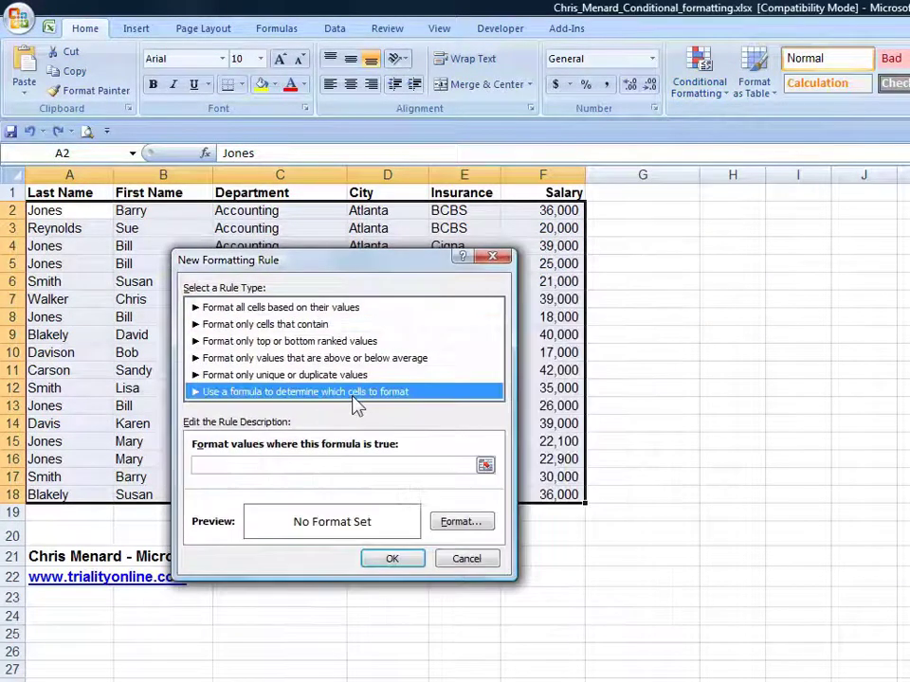
pyautogui.click(296, 465)
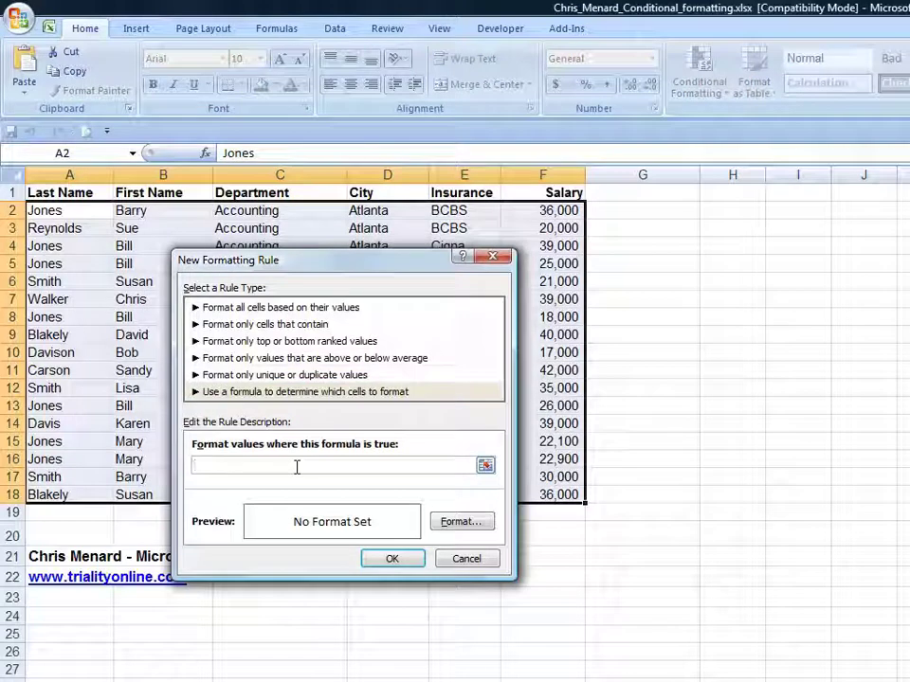
pyautogui.write('=')
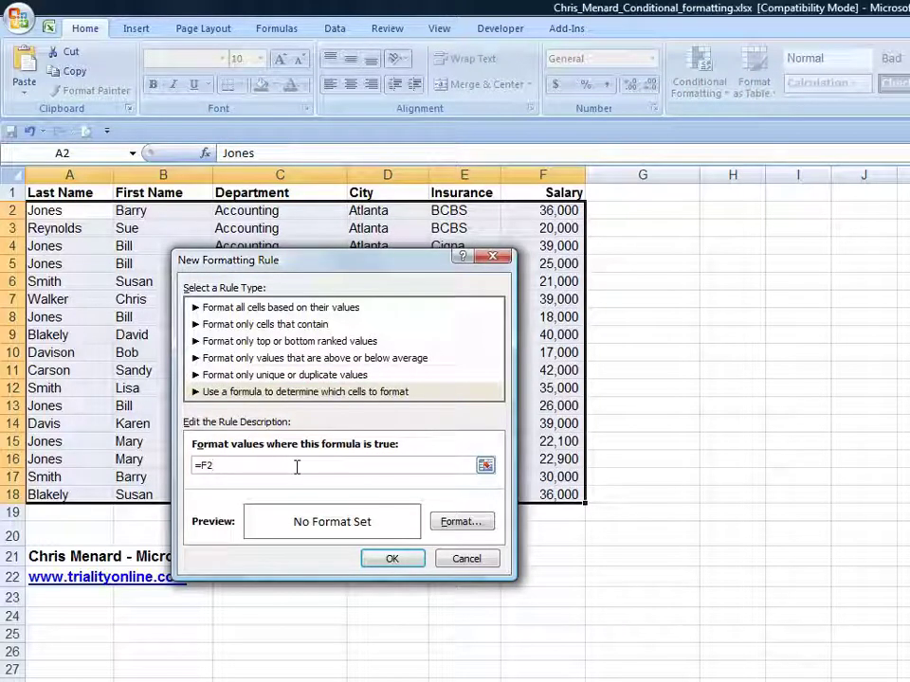
pyautogui.press('F4')
pyautogui.press('F4')
pyautogui.write('>=aver')
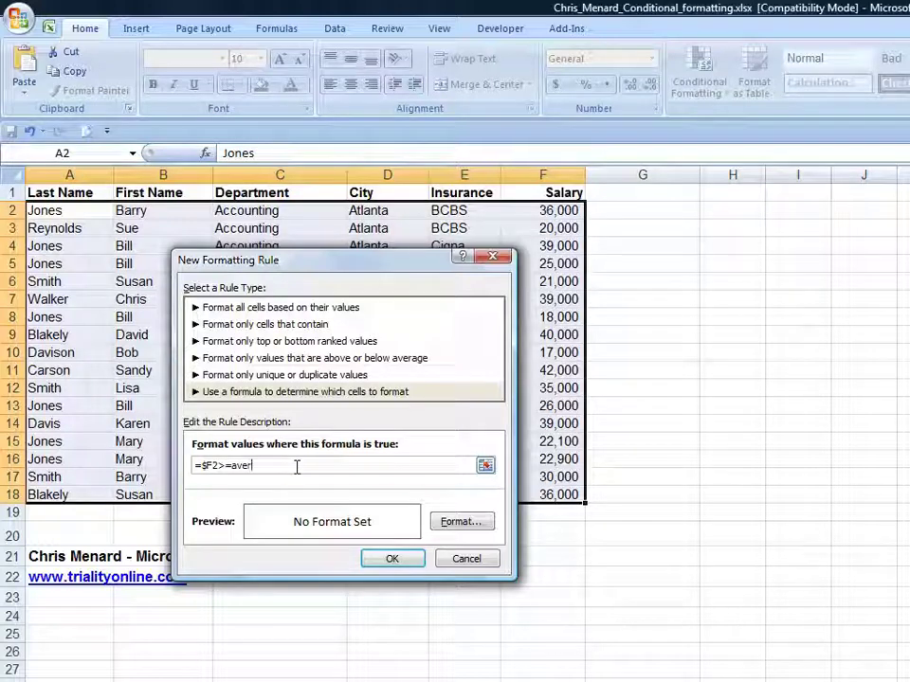
pyautogui.write('age')
pyautogui.write('($F$2')
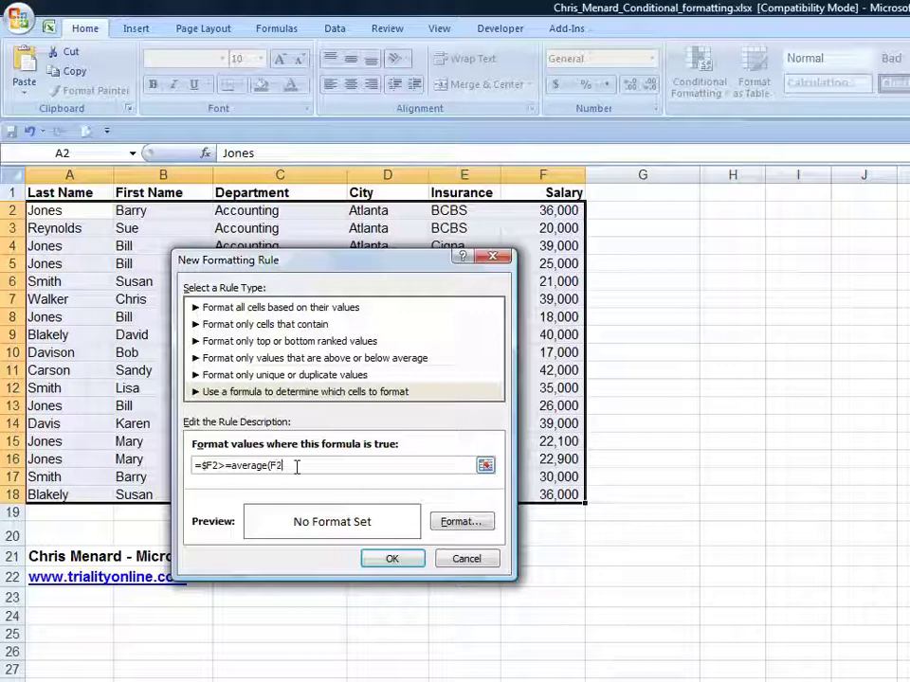
pyautogui.write(':$F$1')
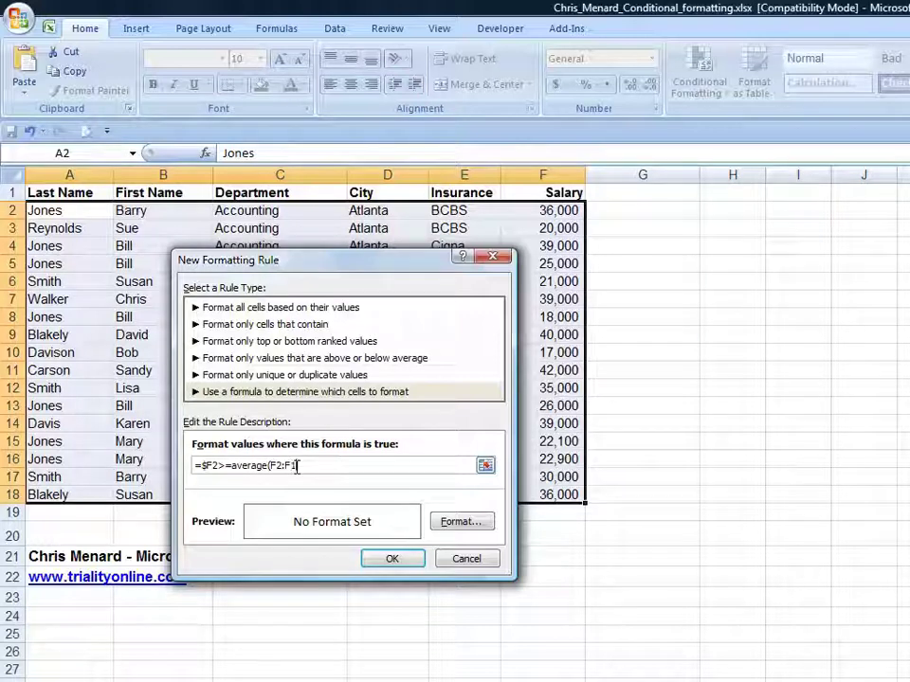
pyautogui.write('8')
pyautogui.press('F4')
pyautogui.doubleClick(275, 466)
pyautogui.press('F4')
pyautogui.click(330, 466)
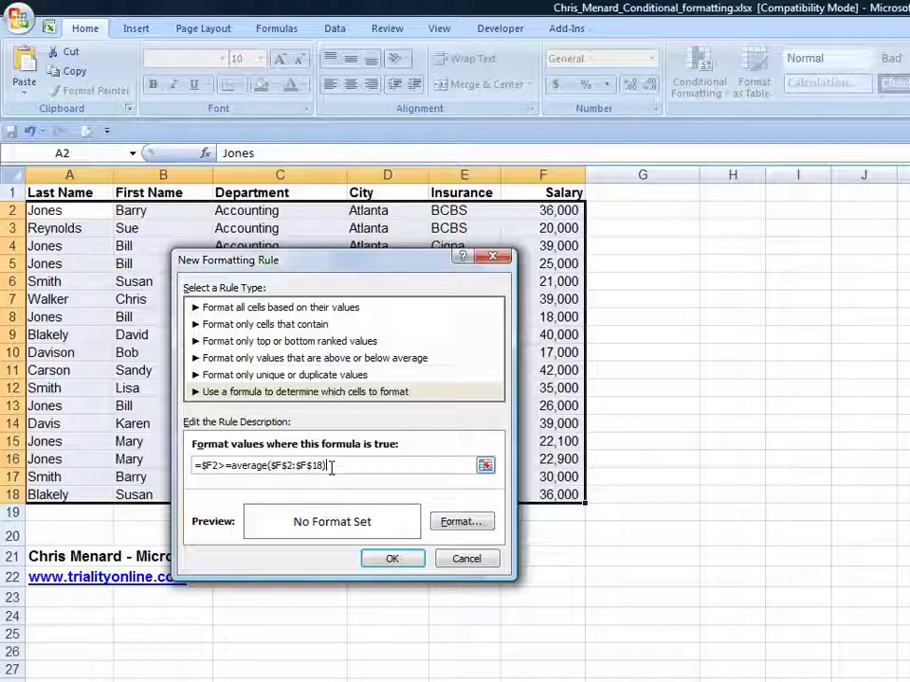
# Give the rule a light grey fill and apply it to A2:F18.
pyautogui.click(463, 522)
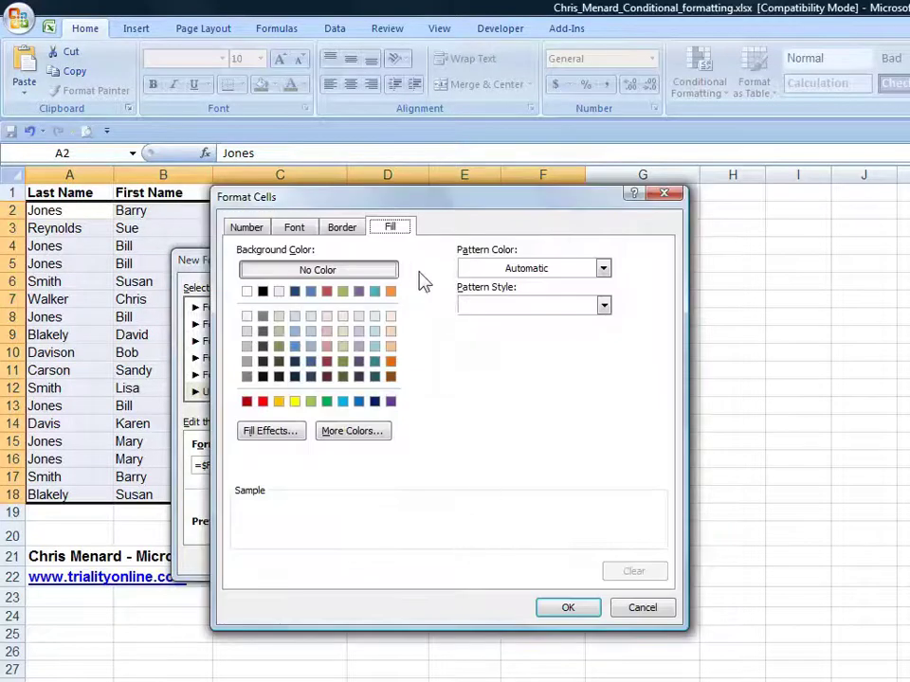
pyautogui.click(247, 345)
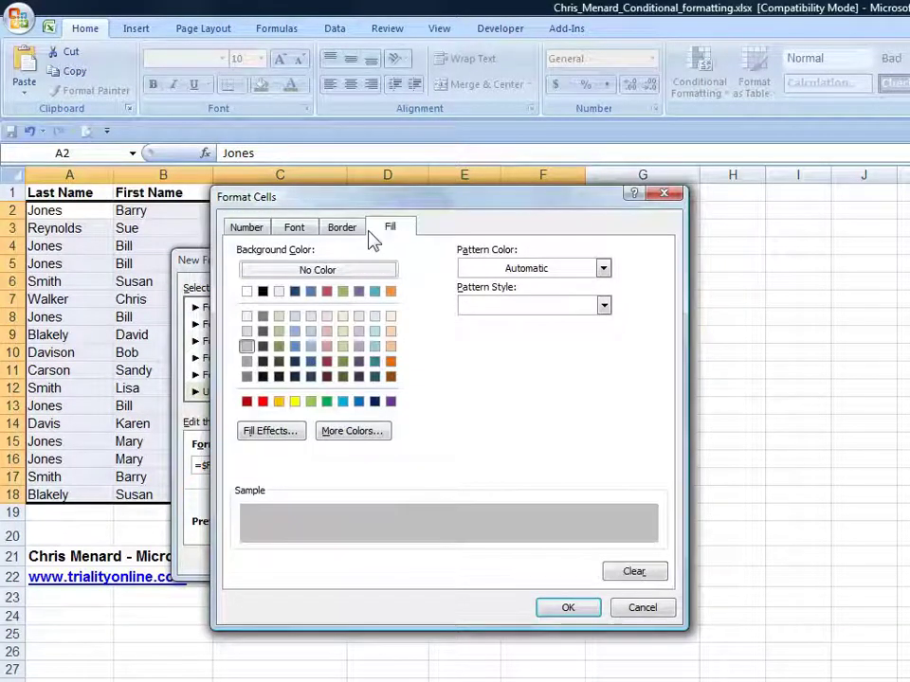
pyautogui.click(568, 607)
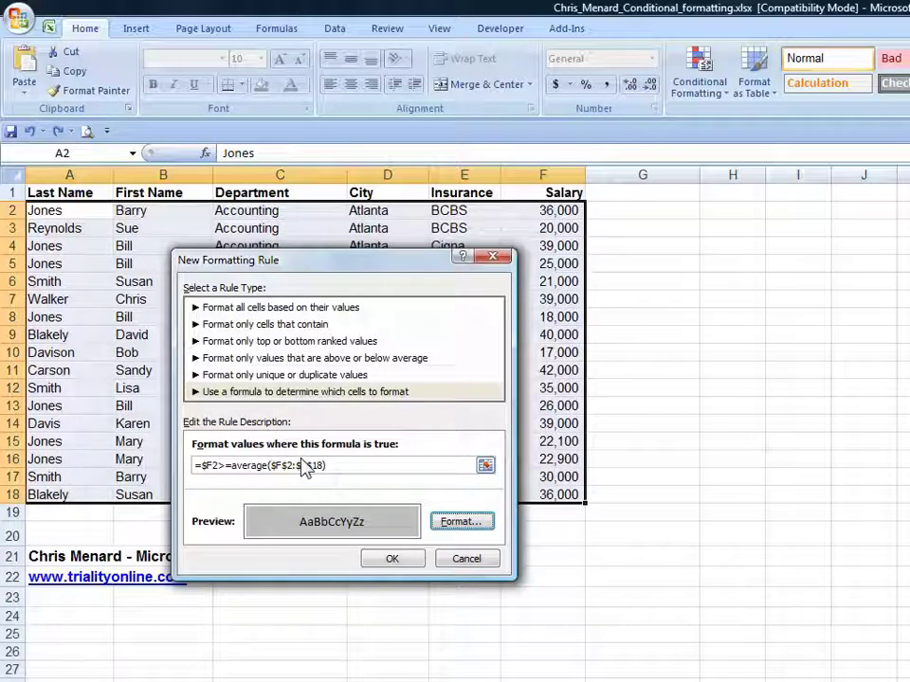
pyautogui.click(394, 559)
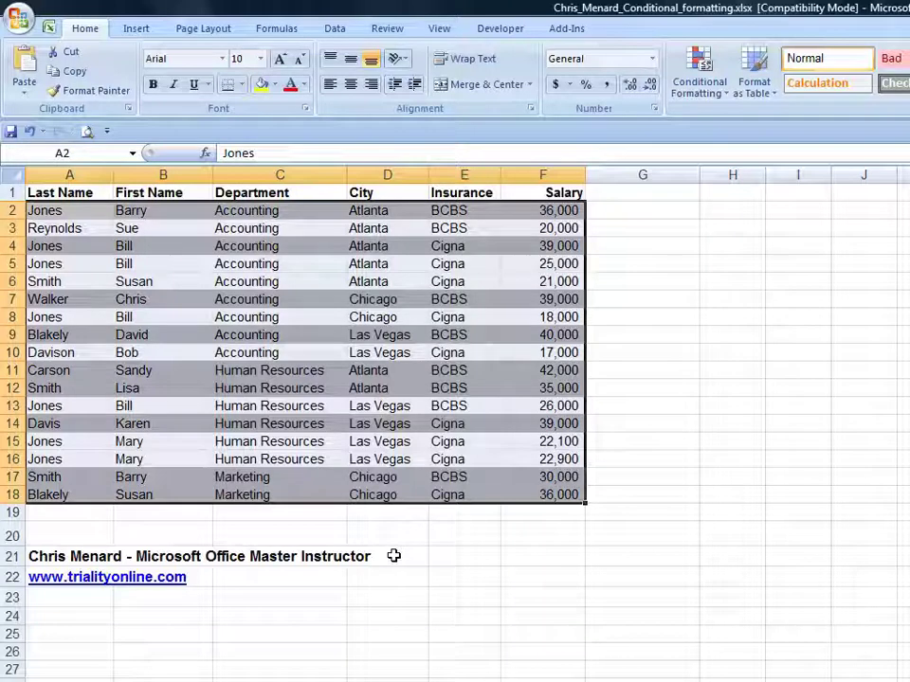
# Enter 27500 as the salary in F2 and 22000 in F4.
pyautogui.click(533, 210)
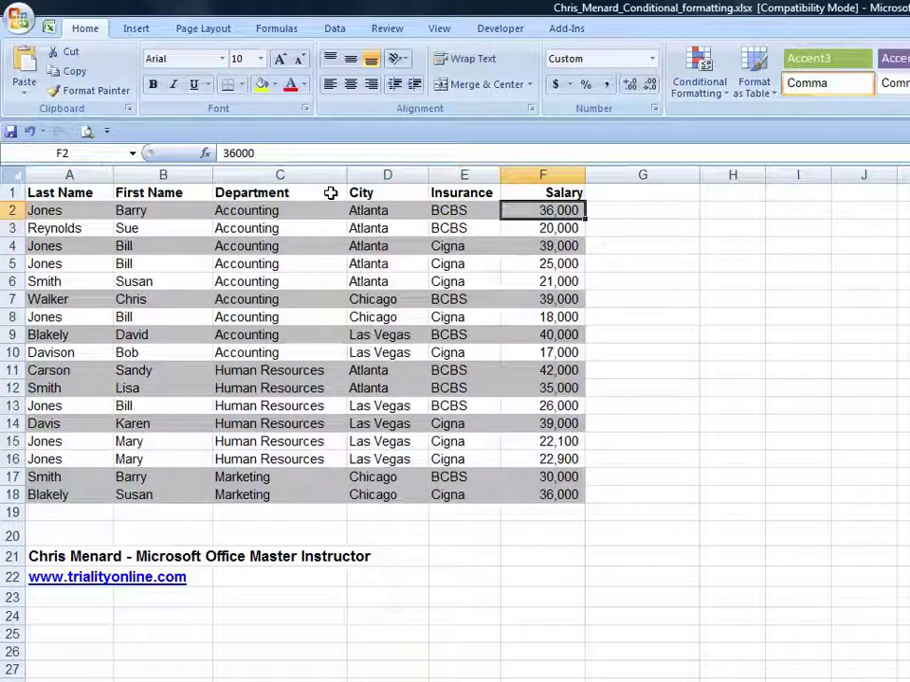
pyautogui.write('27500')
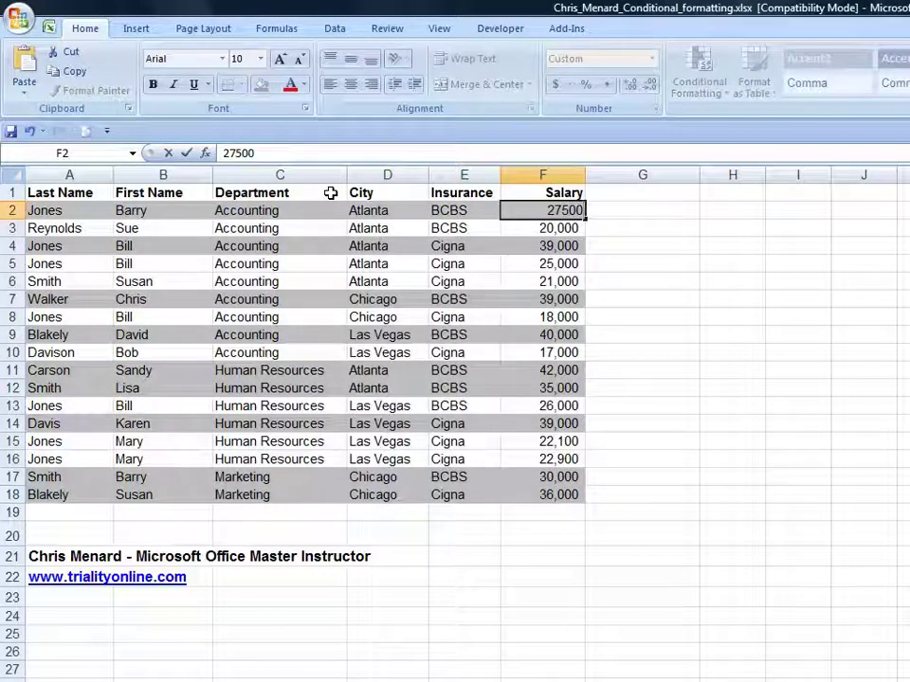
pyautogui.press('Return')
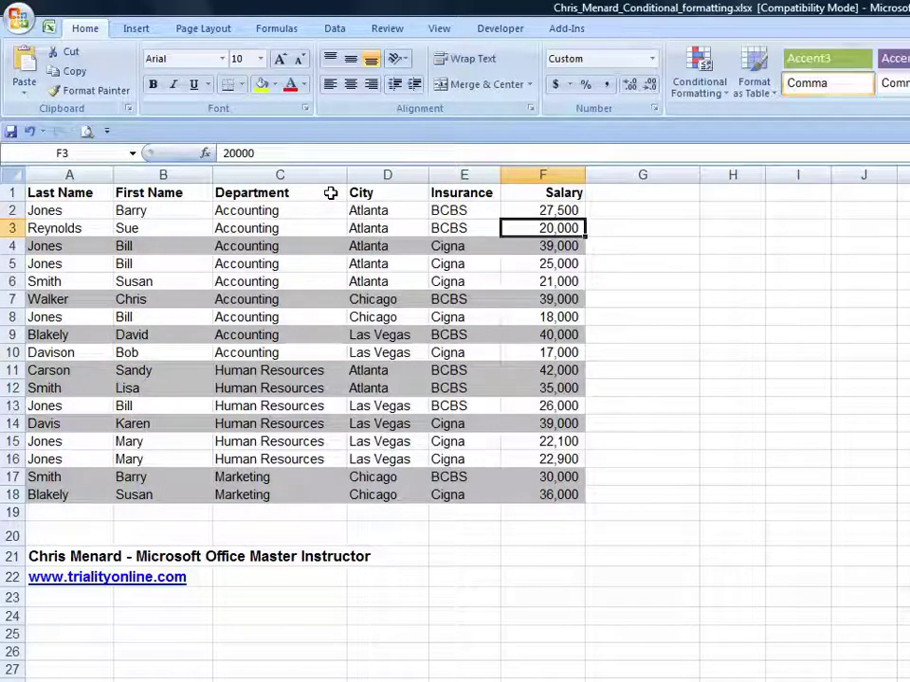
pyautogui.press('Up')
pyautogui.press('Down')
pyautogui.press('Down')
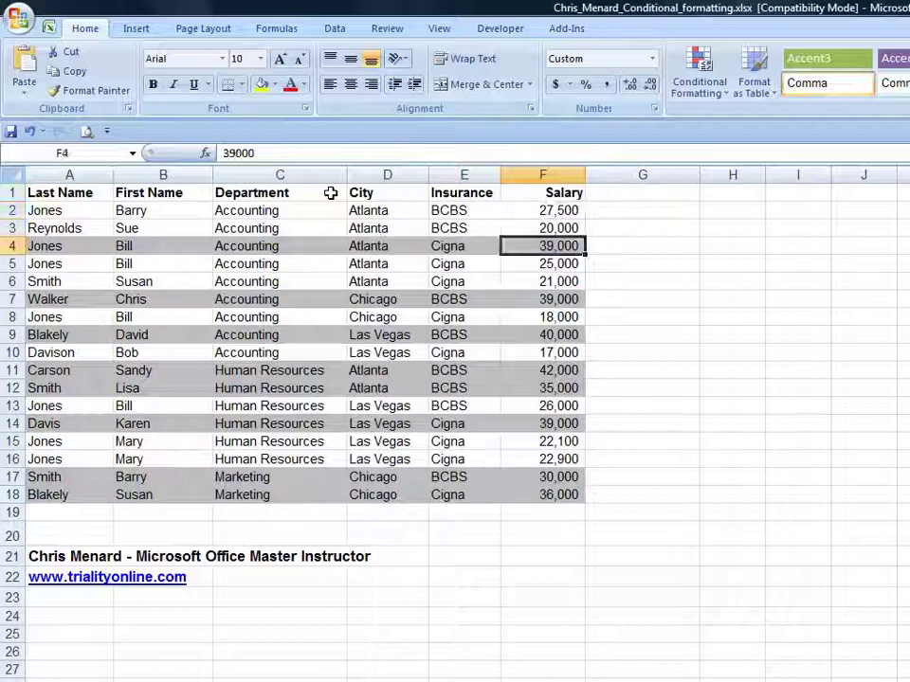
pyautogui.write('22000')
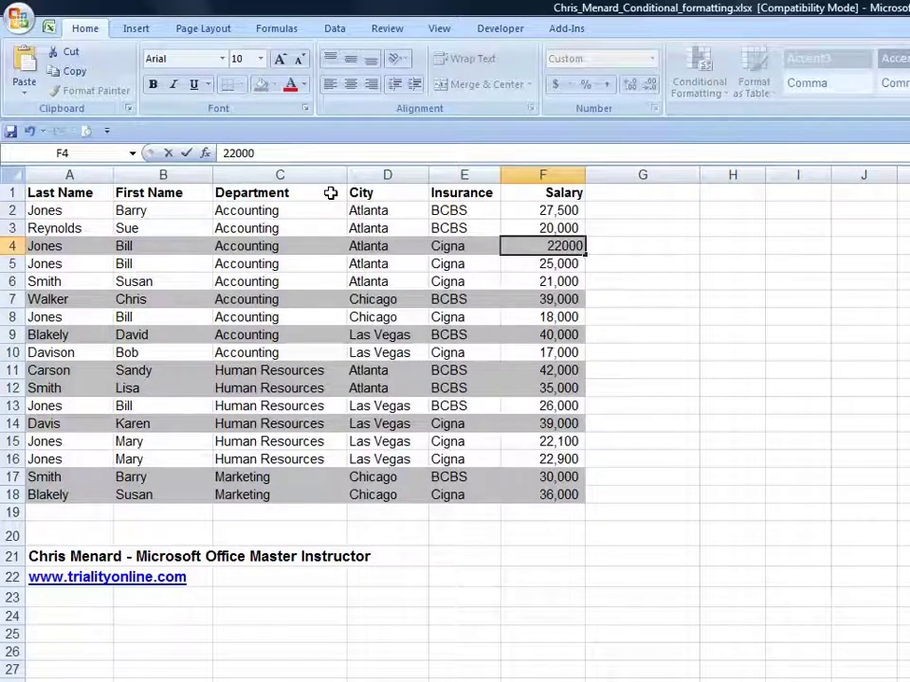
pyautogui.press('Return')
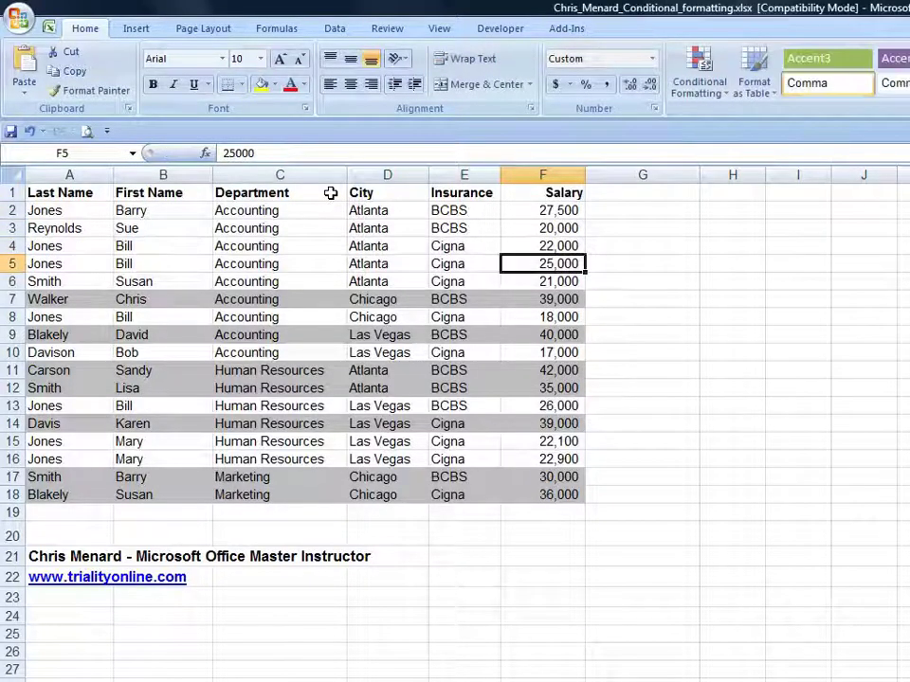
# Enter 150000 as the salary in F5 and 185,000 in F3.
pyautogui.press('Down')
pyautogui.press('Down')
pyautogui.press('Down')
pyautogui.press('Up')
pyautogui.press('Up')
pyautogui.press('Up')
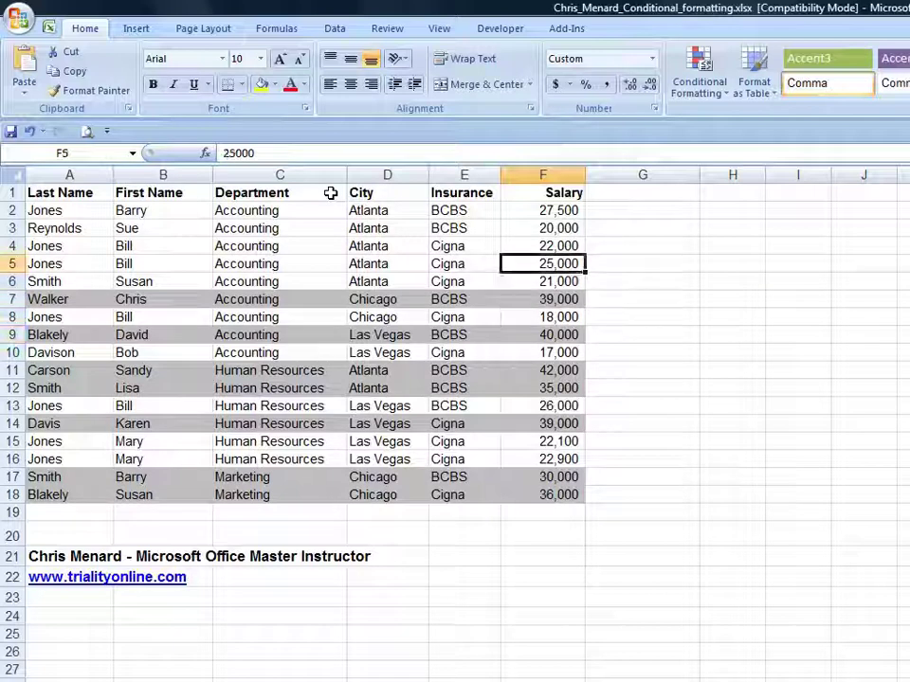
pyautogui.write('150000')
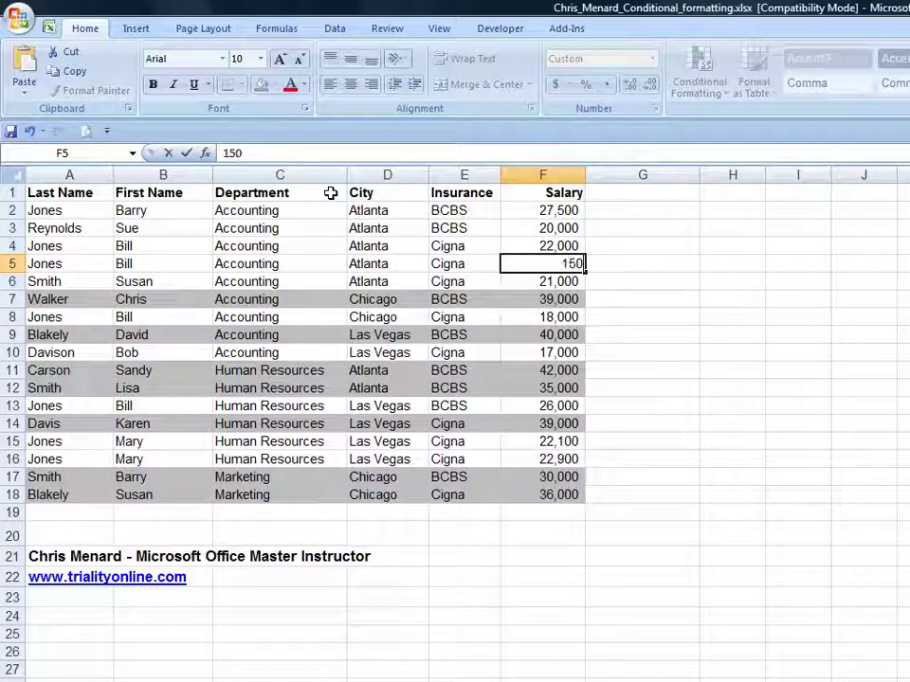
pyautogui.press('Return')
pyautogui.press('Up')
pyautogui.press('Up')
pyautogui.press('Up')
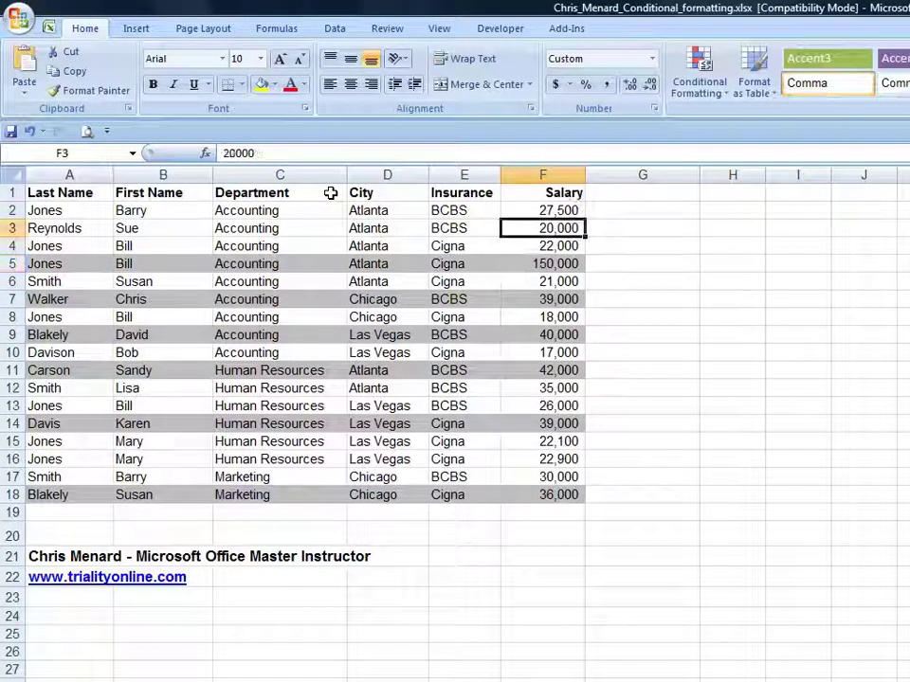
pyautogui.write('1')
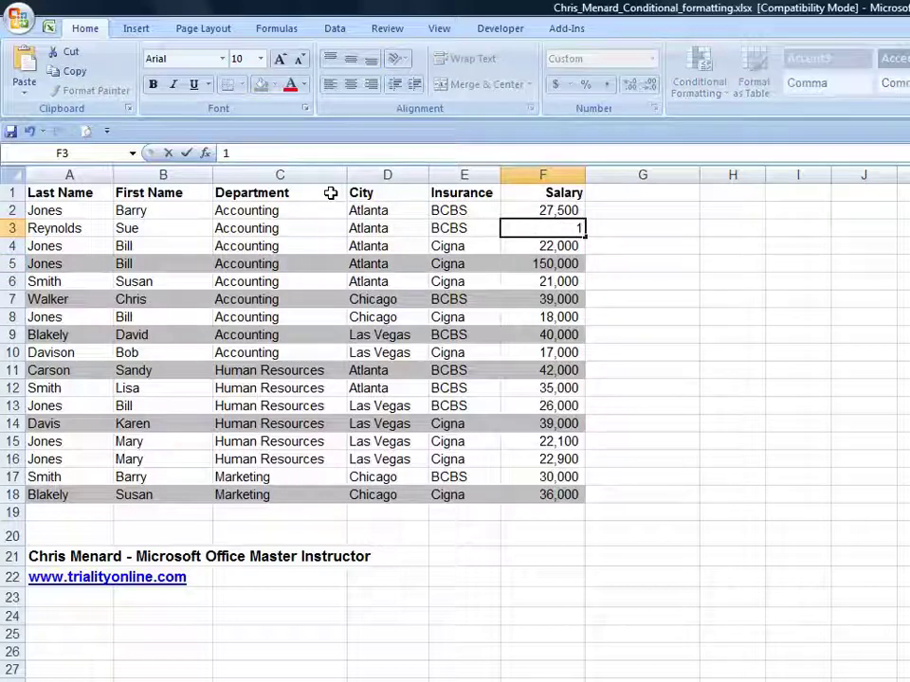
pyautogui.write('85,000')
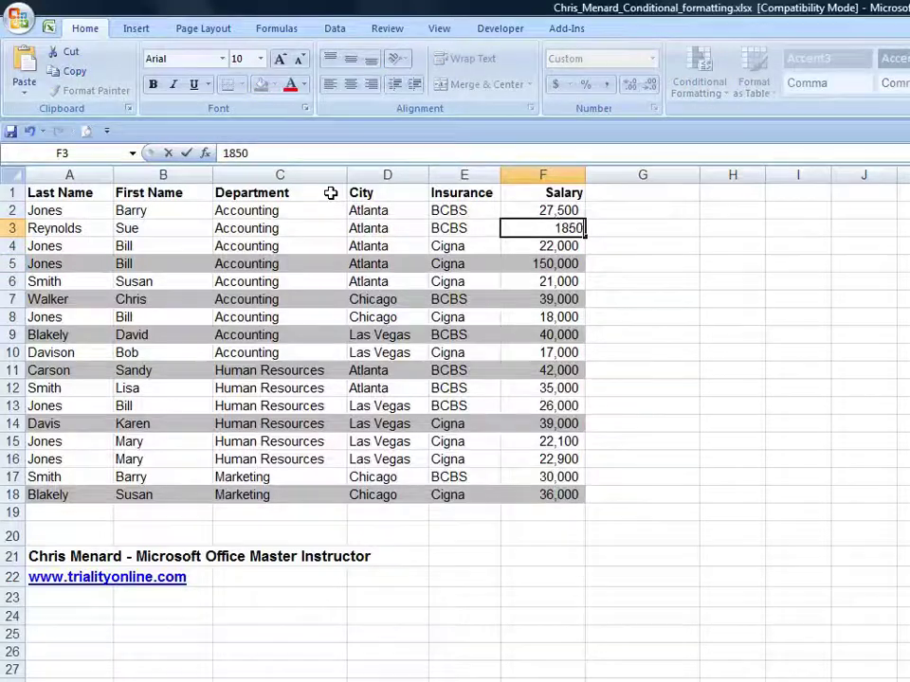
pyautogui.press('Return')
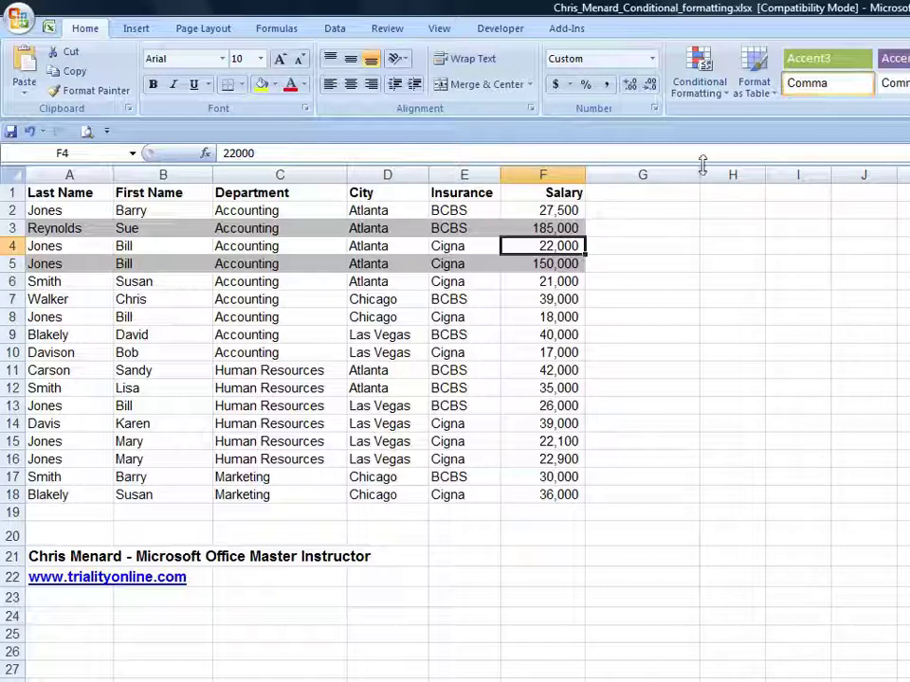
# Use Clear Rules from Entire Sheet to remove every conditional formatting rule.
pyautogui.click(700, 95)
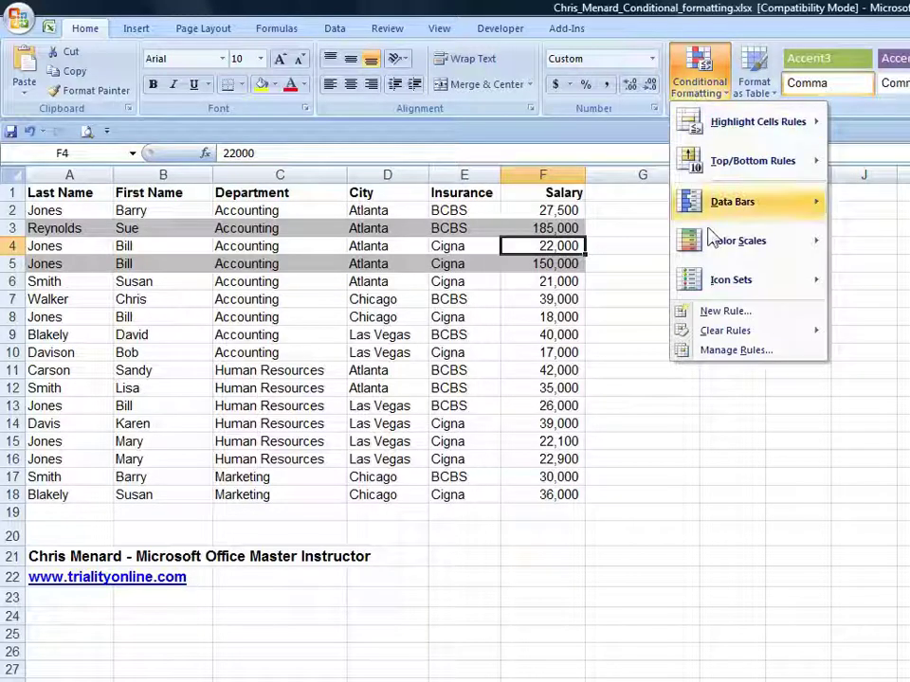
pyautogui.moveTo(726, 335)
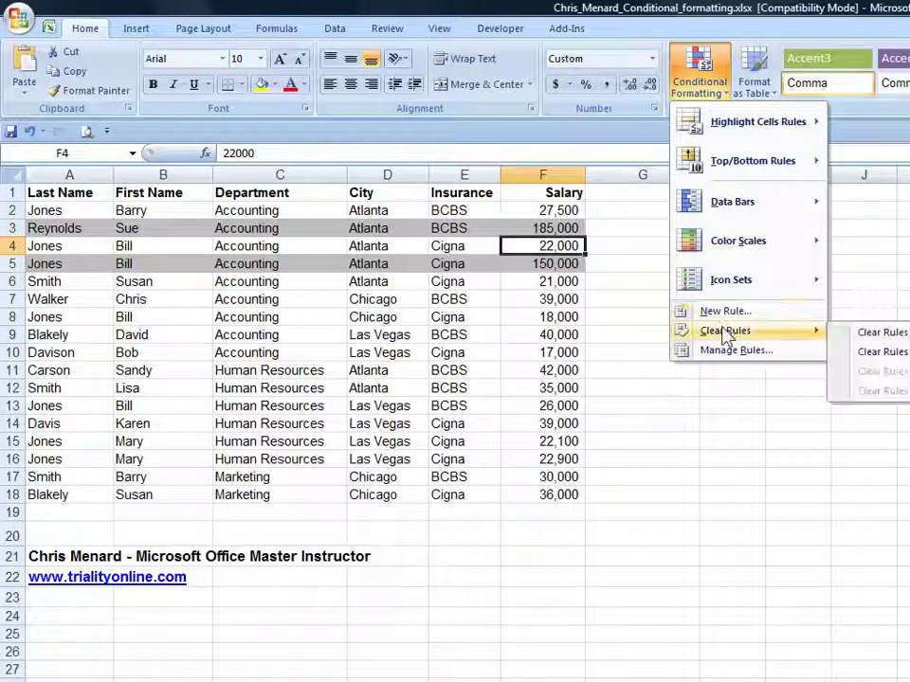
pyautogui.click(874, 353)
pyautogui.click(656, 336)
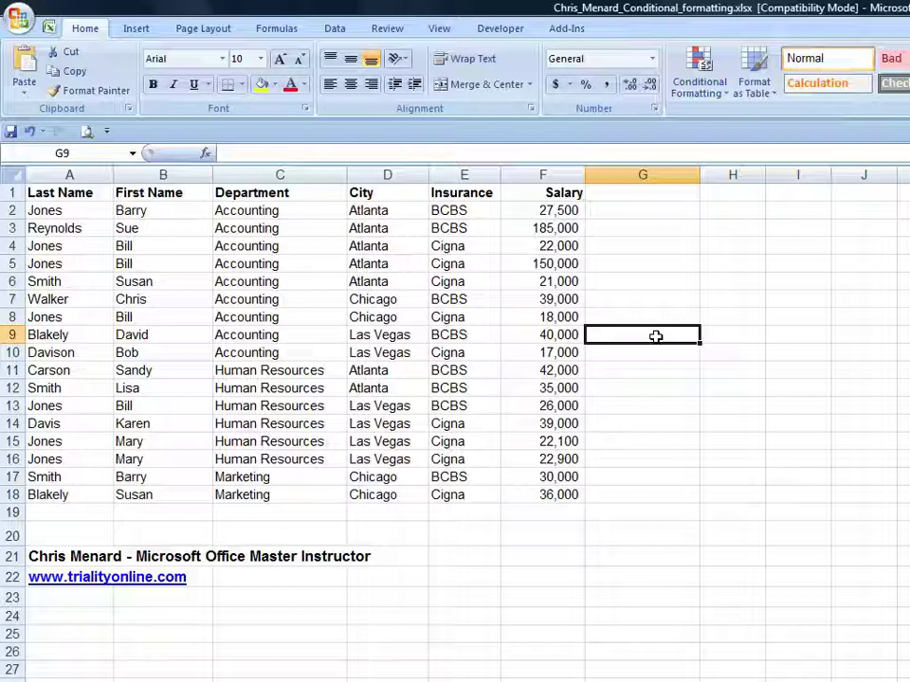
# Select A2:F18 and create a formula rule using =mod(row(),2)=0.
pyautogui.moveTo(80, 210); pyautogui.dragTo(553, 494)
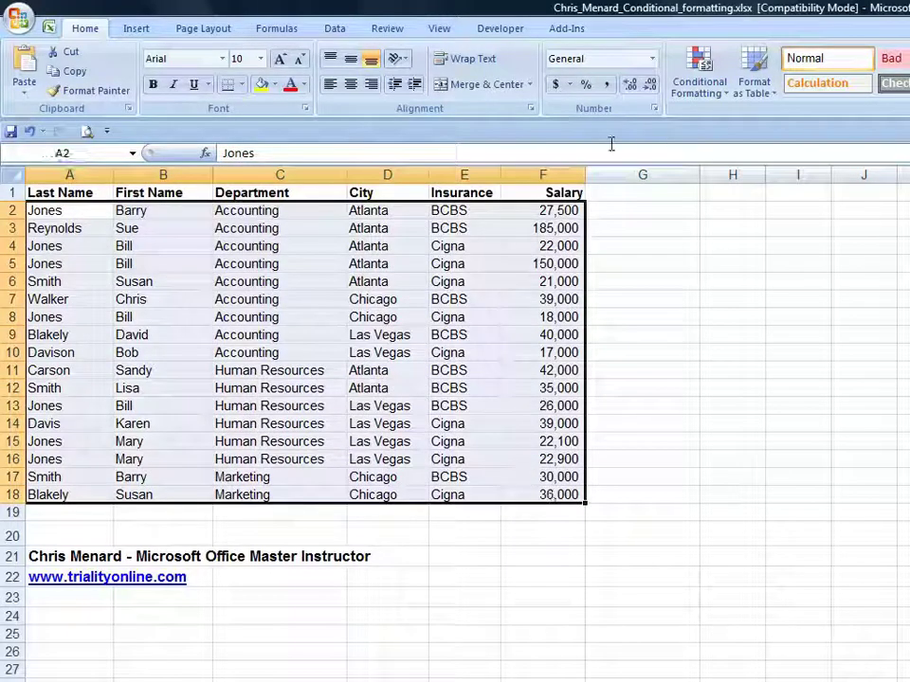
pyautogui.click(696, 90)
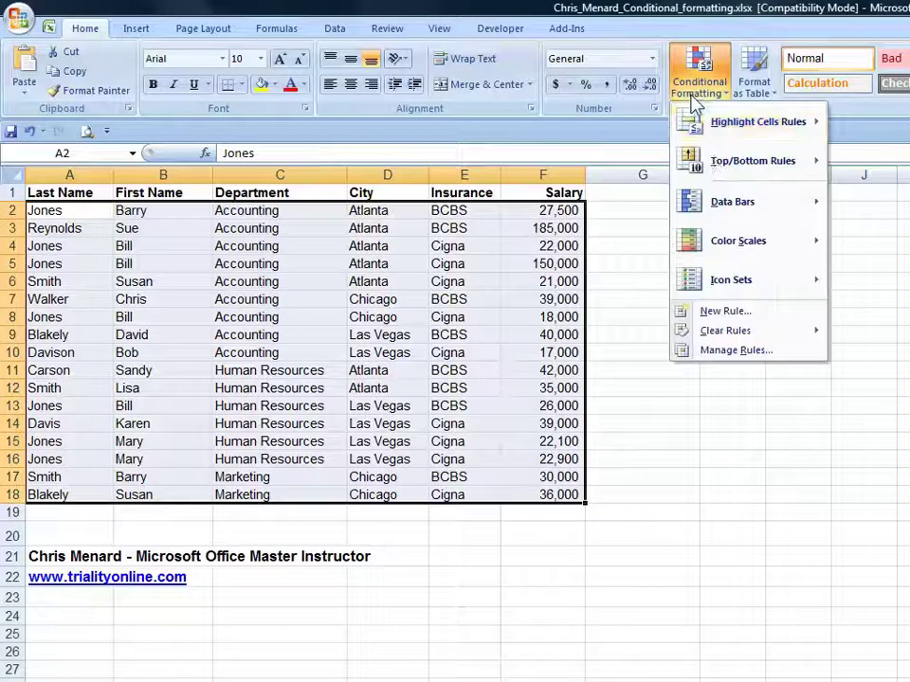
pyautogui.click(725, 313)
pyautogui.moveTo(450, 248); pyautogui.dragTo(539, 274)
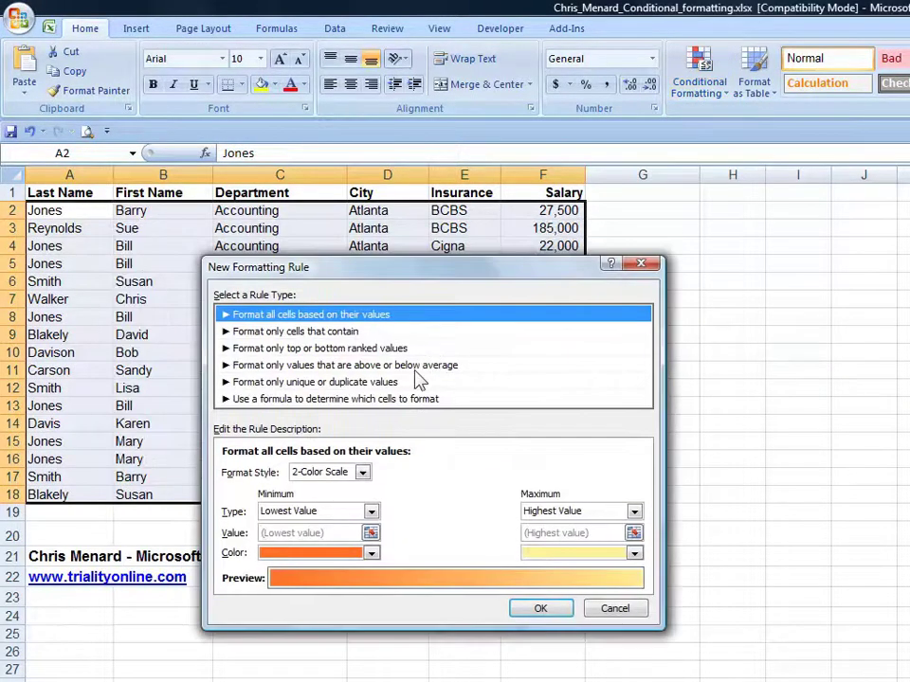
pyautogui.click(414, 399)
pyautogui.click(296, 474)
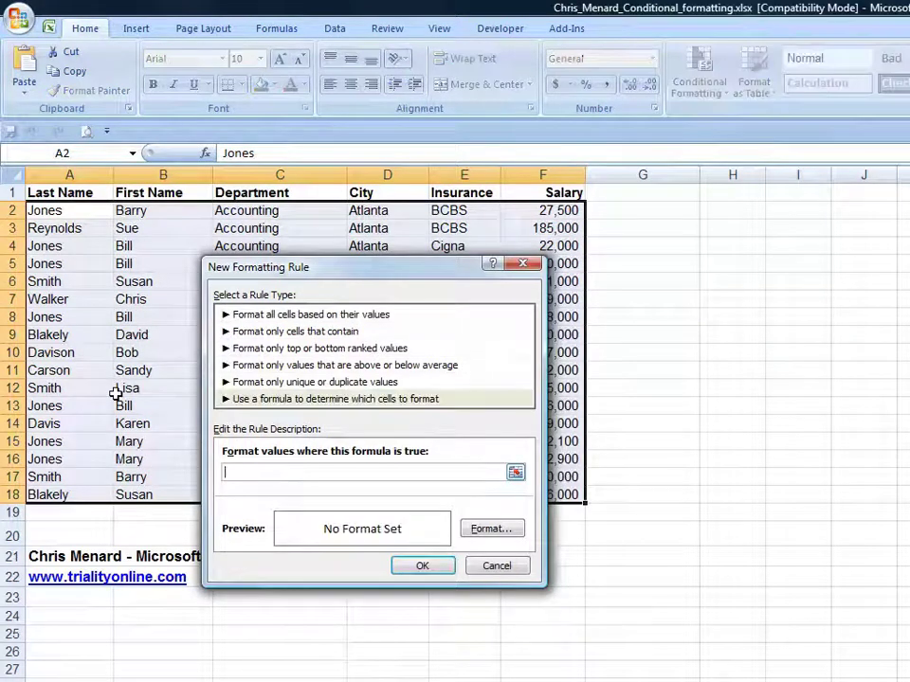
pyautogui.write('=mod(')
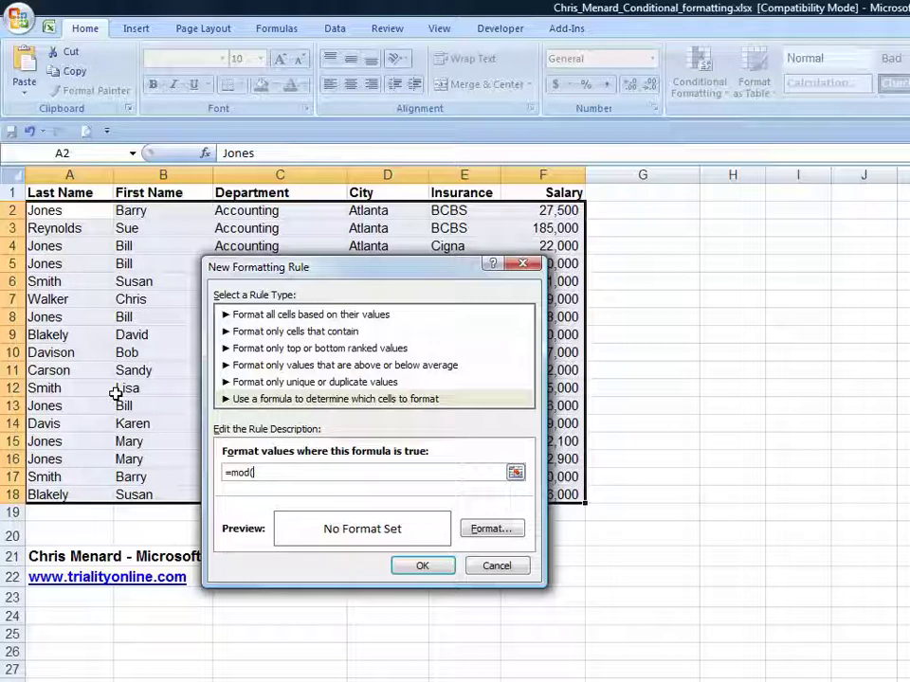
pyautogui.write('row')
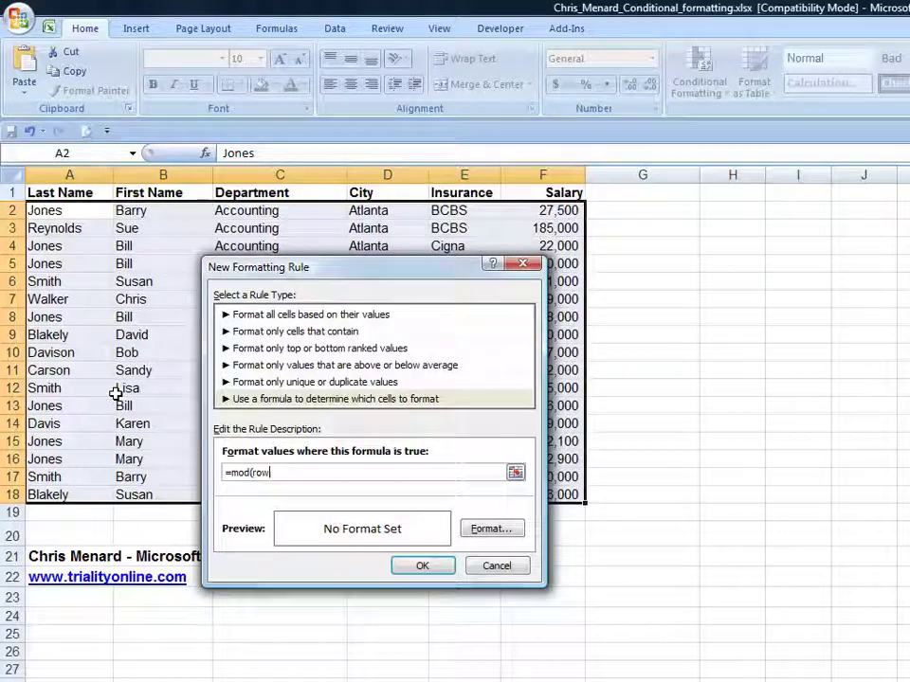
pyautogui.write('(),2)=0')
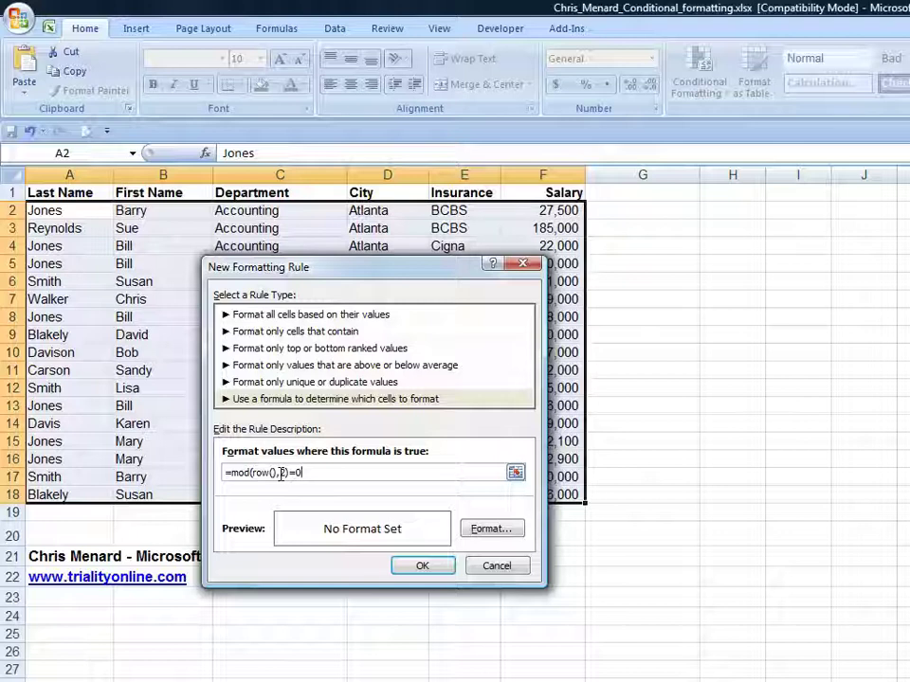
# Give the banding rule a yellow fill and confirm it.
pyautogui.click(478, 533)
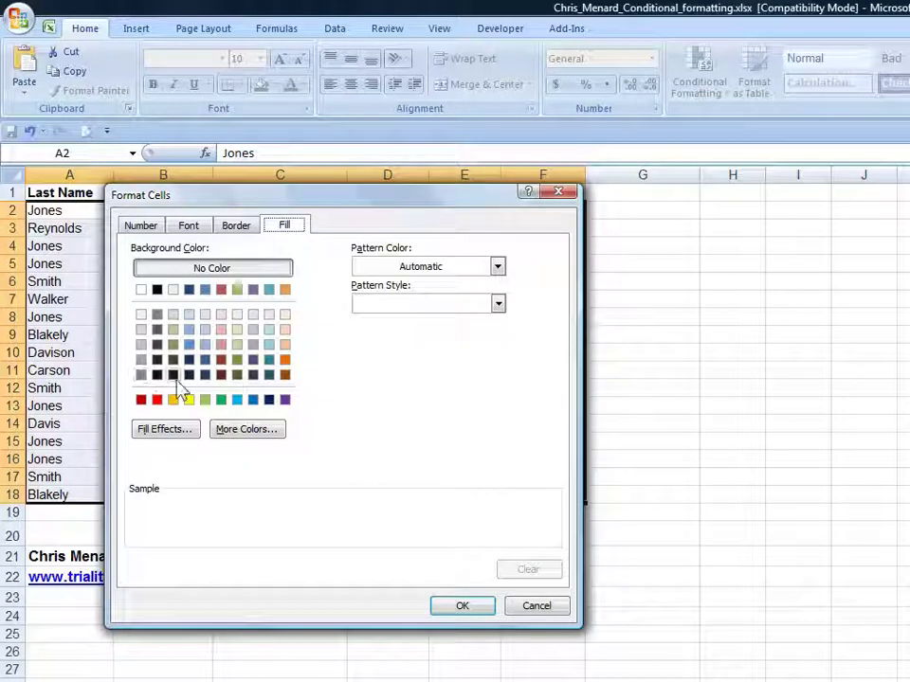
pyautogui.click(189, 400)
pyautogui.click(469, 607)
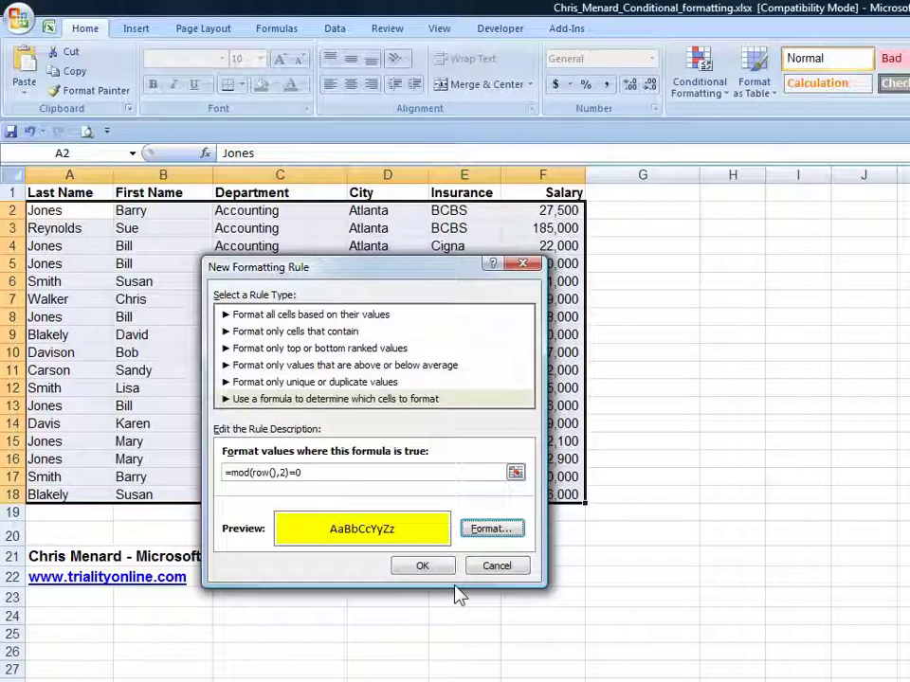
pyautogui.click(422, 568)
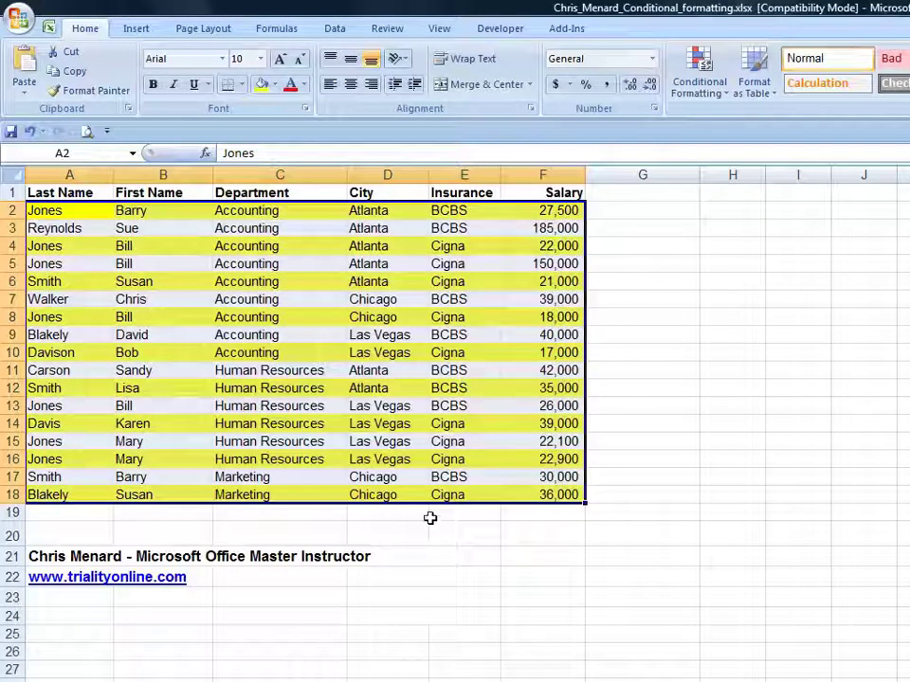
# In Manage Rules, edit the banding formula to =MOD(ROW(),2)=1 and apply it.
pyautogui.click(703, 87)
pyautogui.click(579, 353)
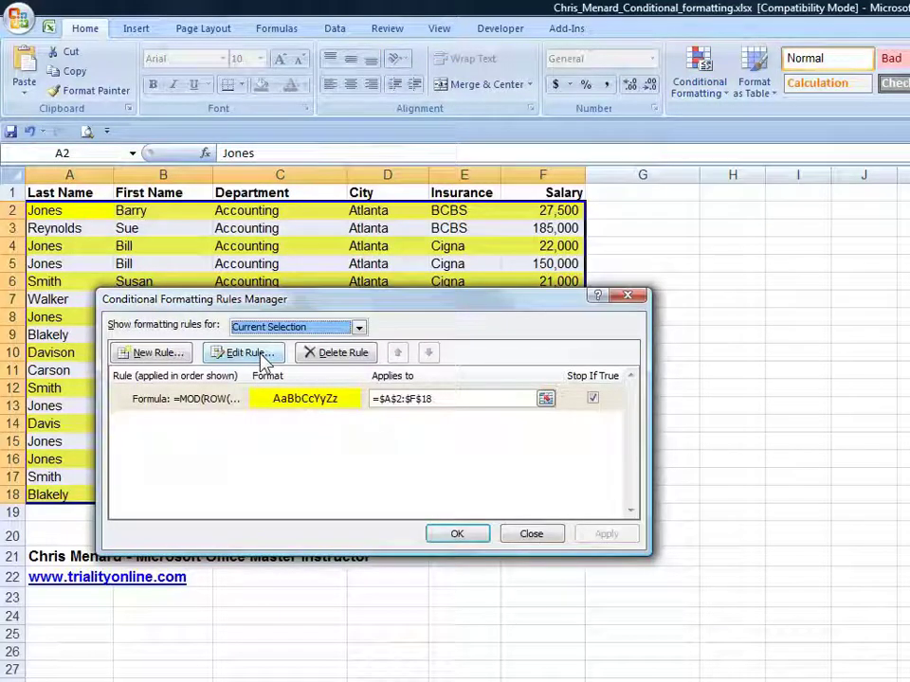
pyautogui.press('Escape')
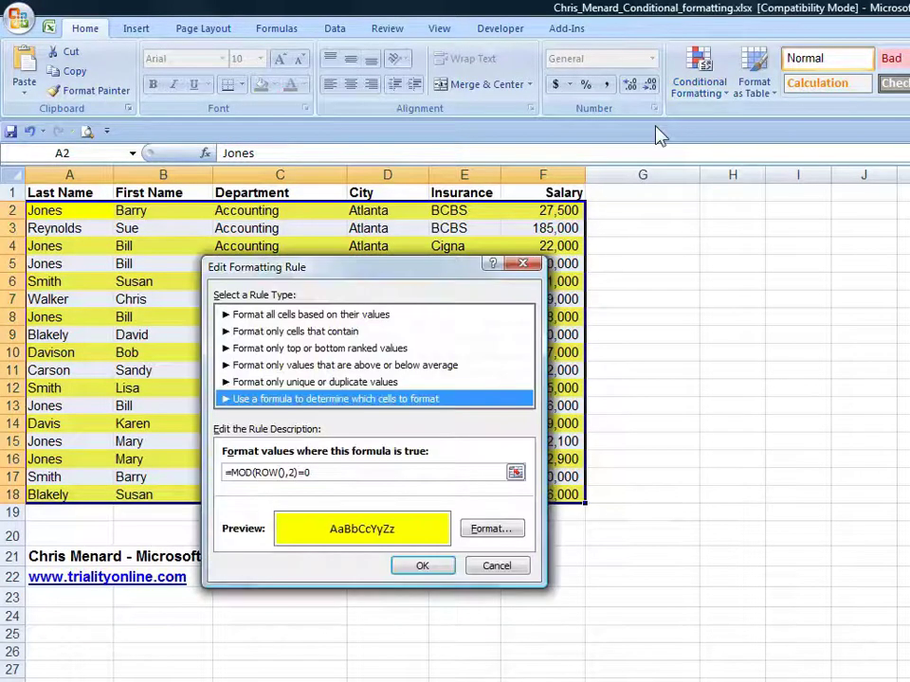
pyautogui.click(379, 347)
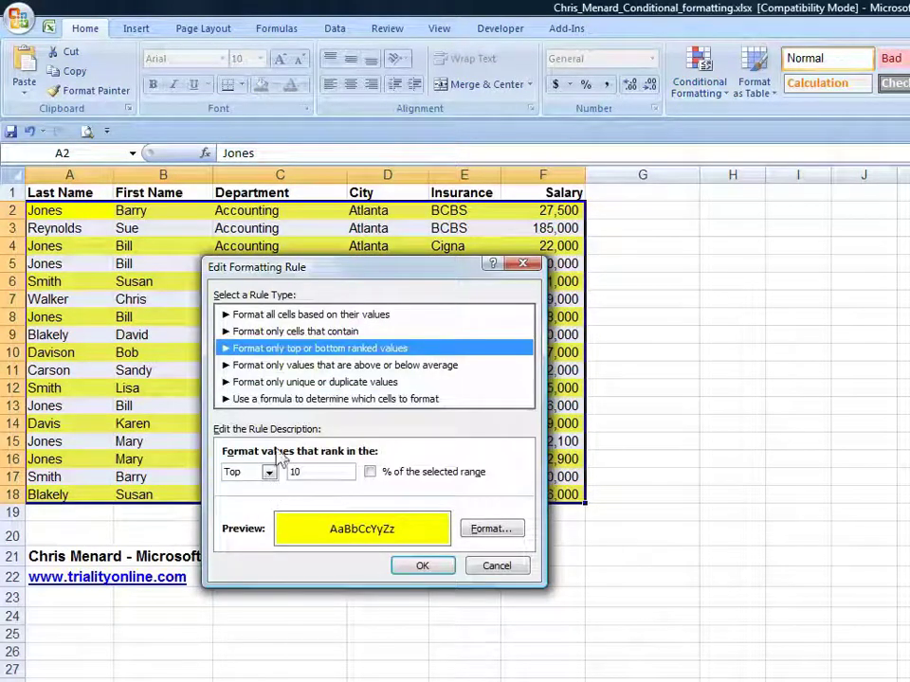
pyautogui.click(322, 398)
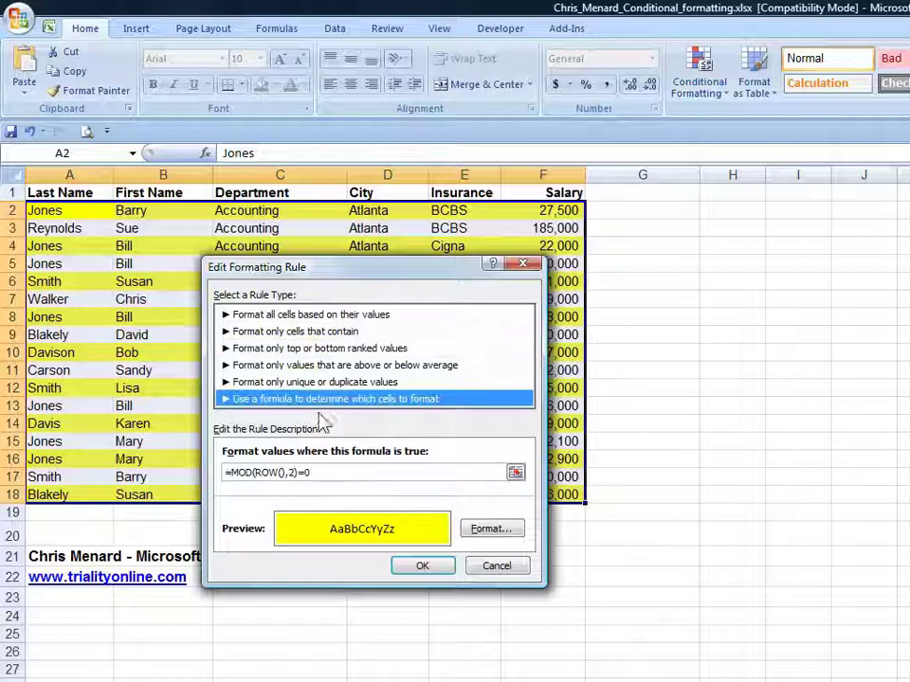
pyautogui.click(327, 472)
pyautogui.press('BackSpace')
pyautogui.write('1')
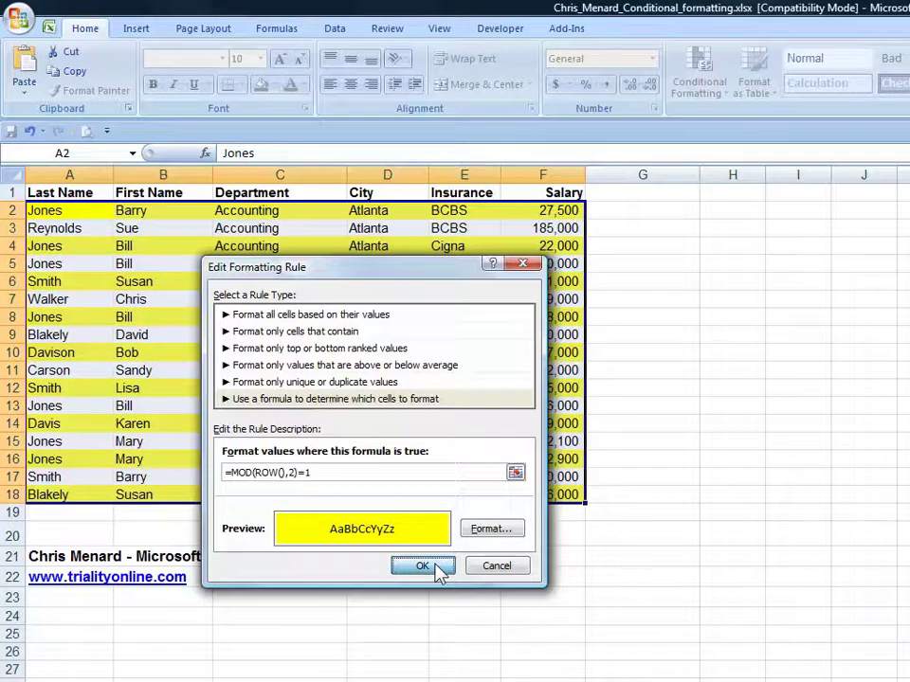
pyautogui.click(434, 567)
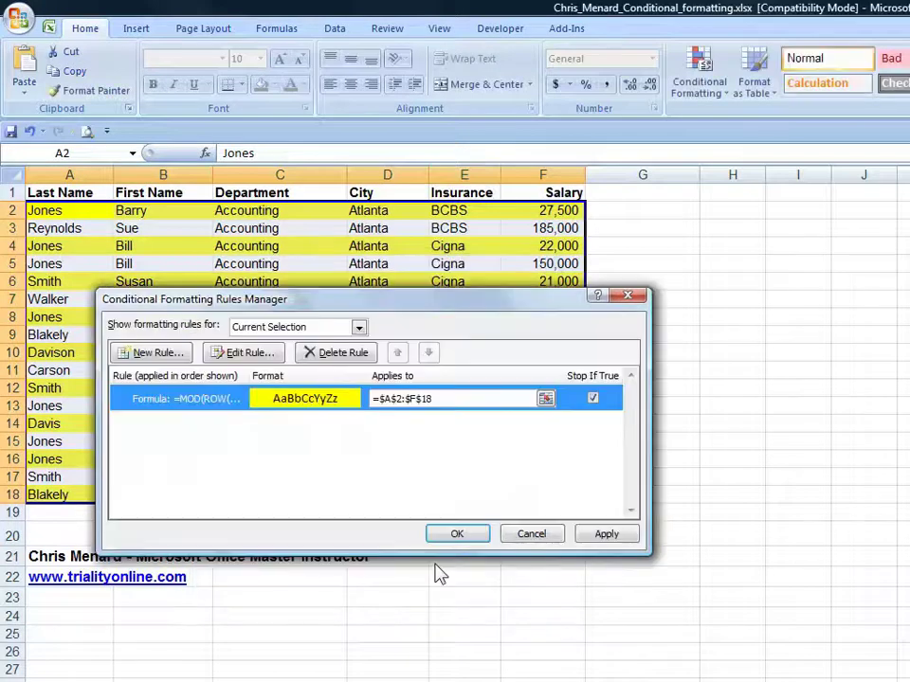
pyautogui.click(607, 545)
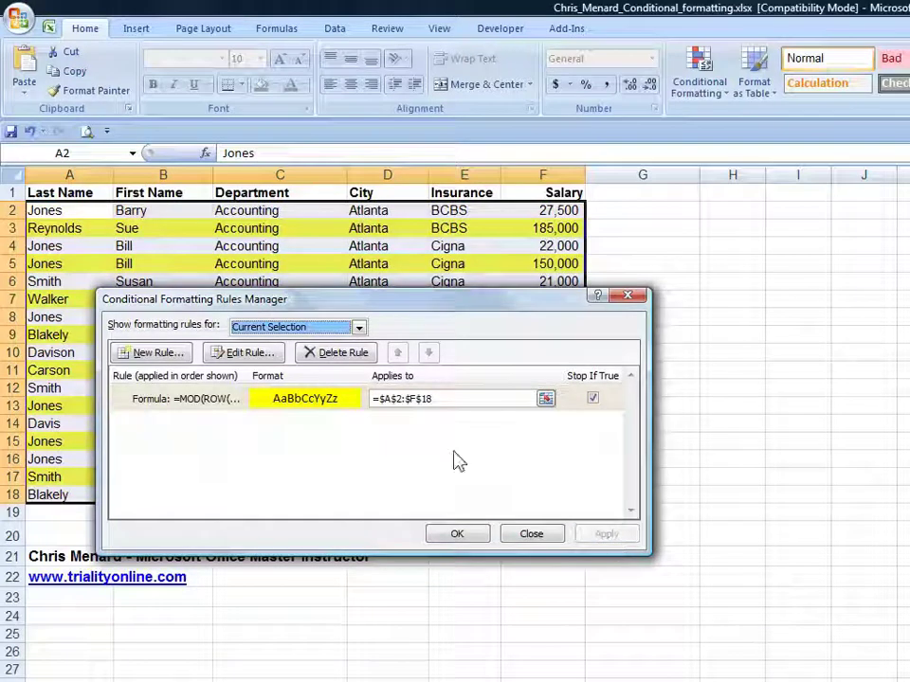
# Change the rule's divisor from 2 to 5, giving =MOD(ROW(),5)=1, then apply and close.
pyautogui.click(249, 353)
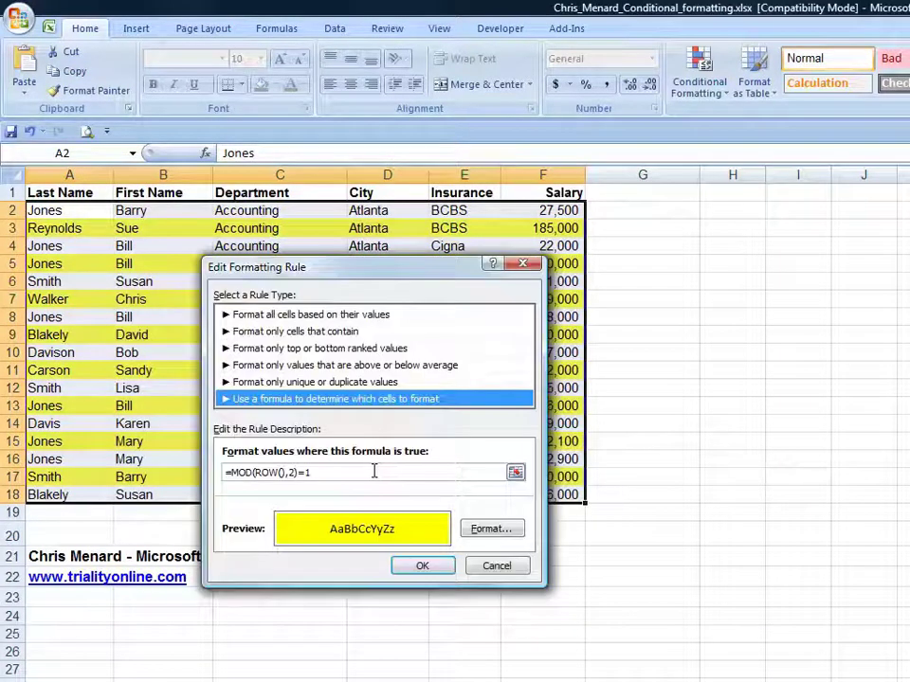
pyautogui.moveTo(377, 470); pyautogui.dragTo(200, 464)
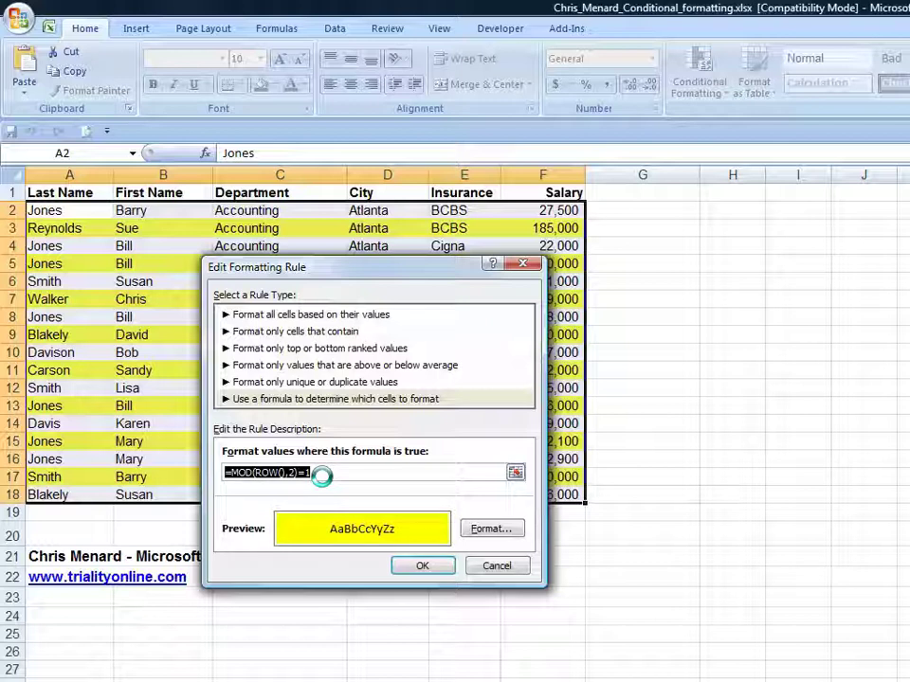
pyautogui.click(295, 472)
pyautogui.press('BackSpace')
pyautogui.write('5')
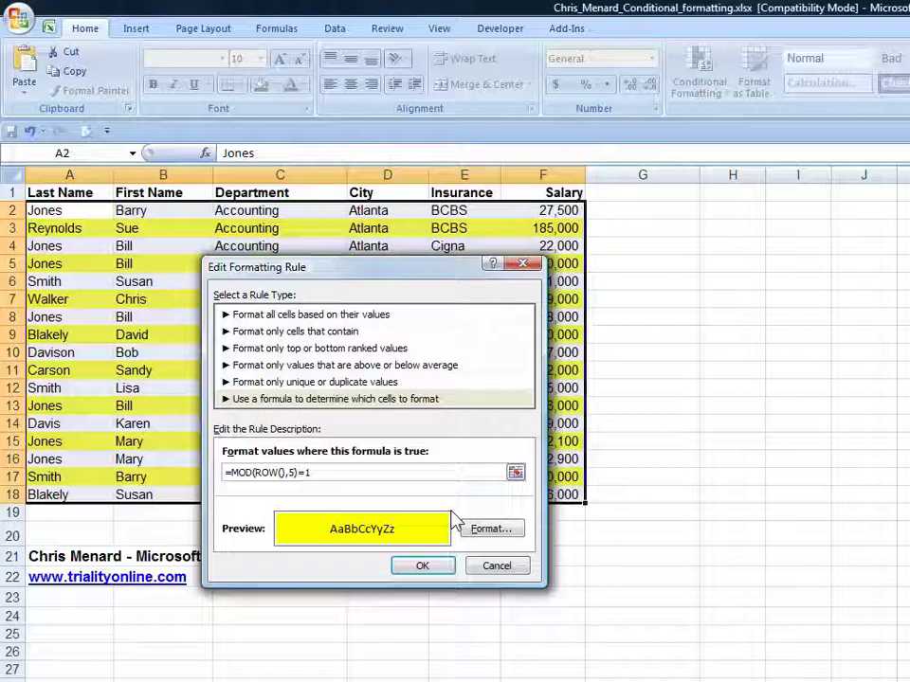
pyautogui.click(436, 568)
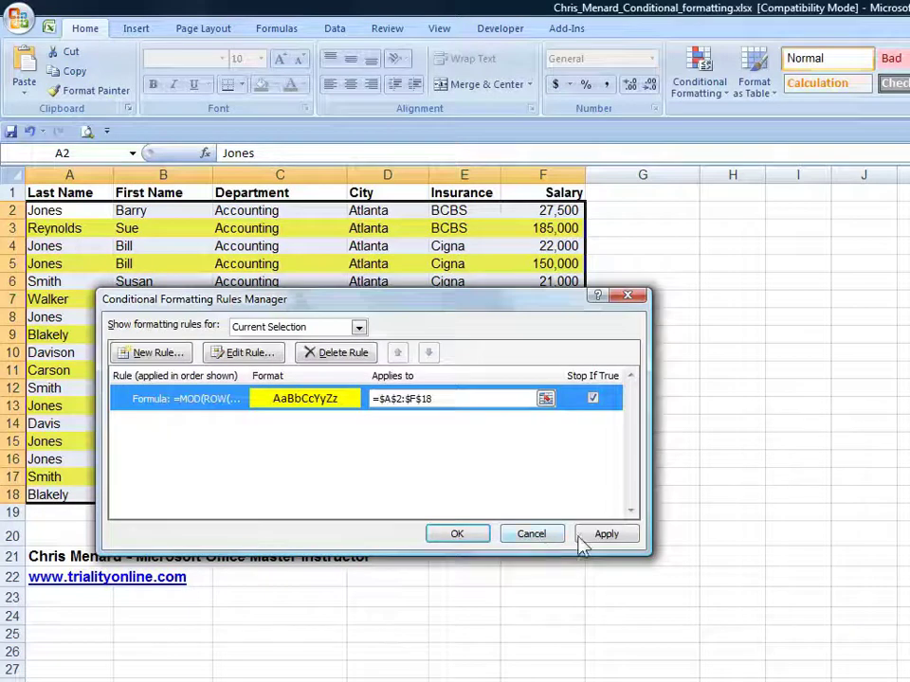
pyautogui.click(599, 535)
pyautogui.click(532, 534)
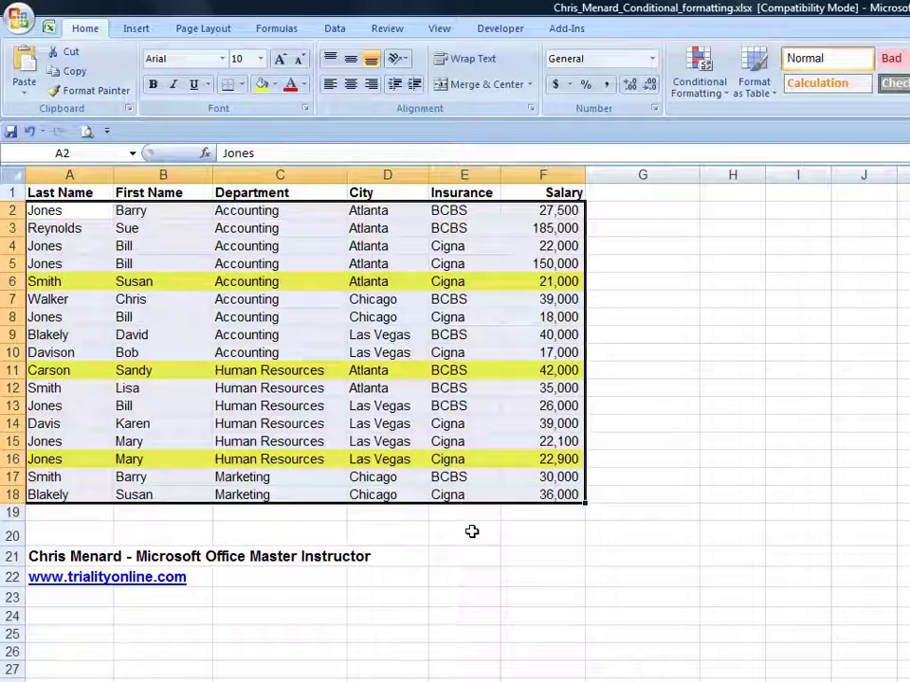